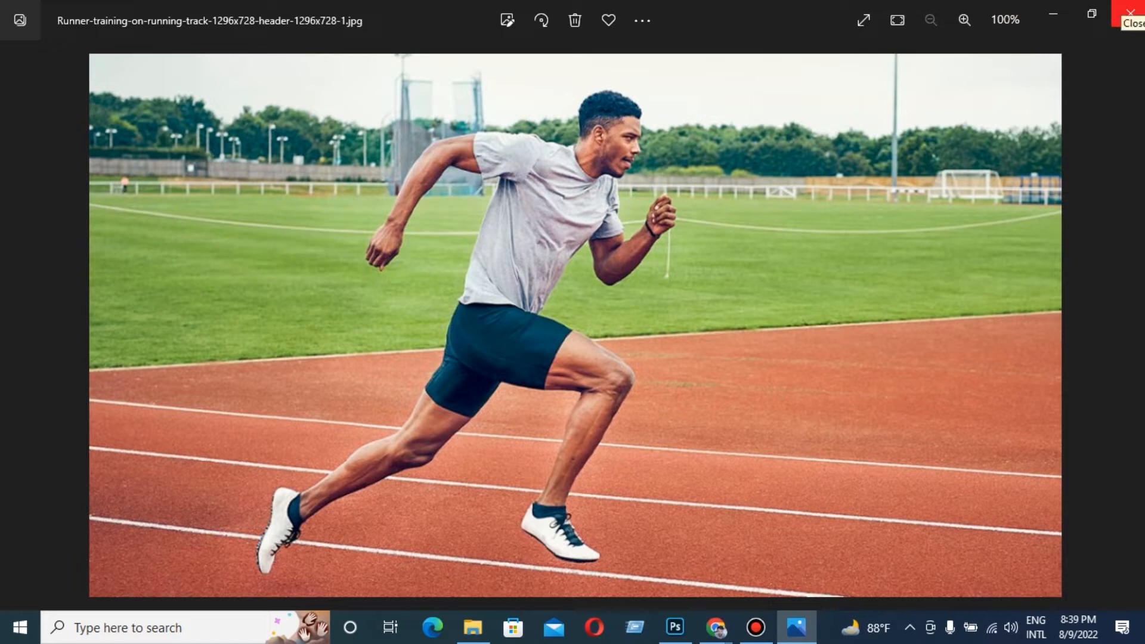
Close the photo viewer and open the runner image from the Motion Blur In Photoshop folder in Photoshop
left_click(1130, 14)
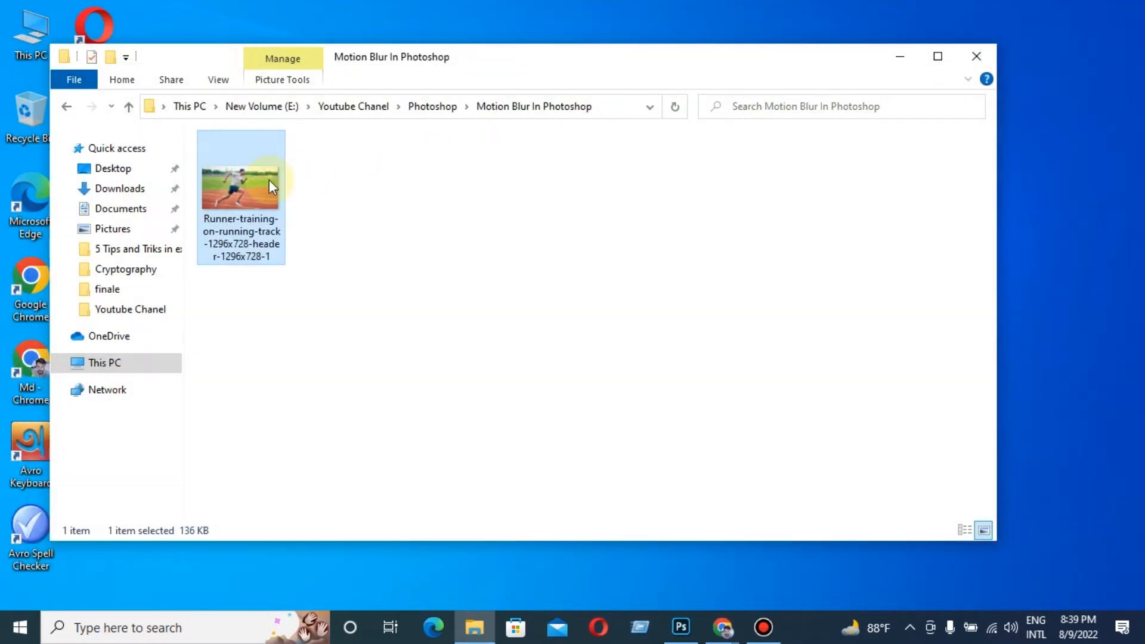
left_click_drag(263, 184, 475, 318)
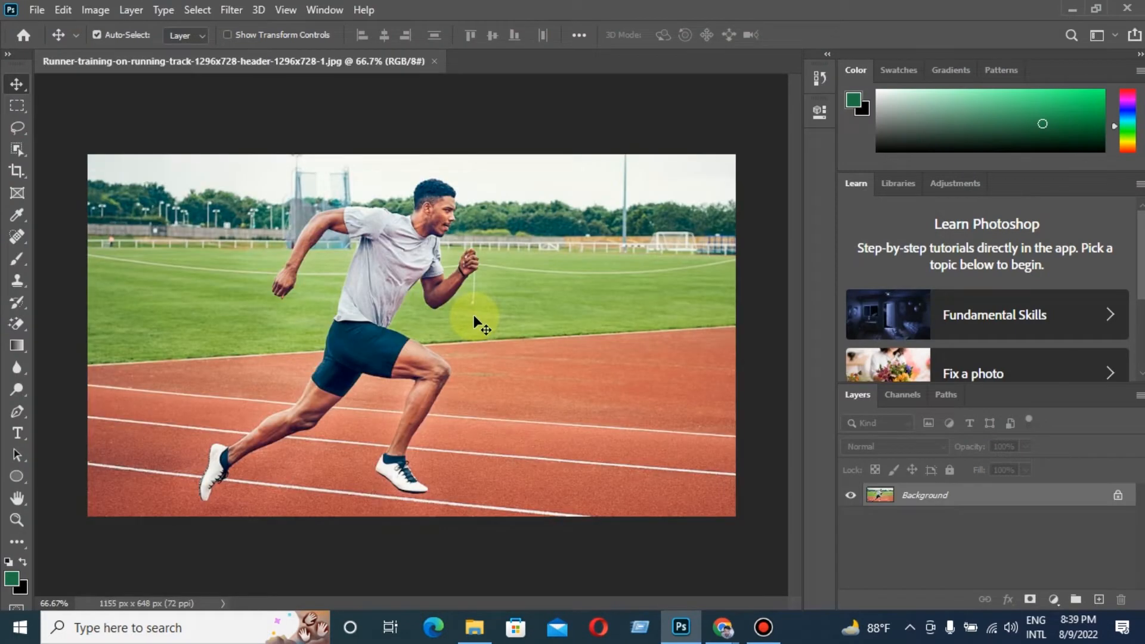
left_click(37, 10)
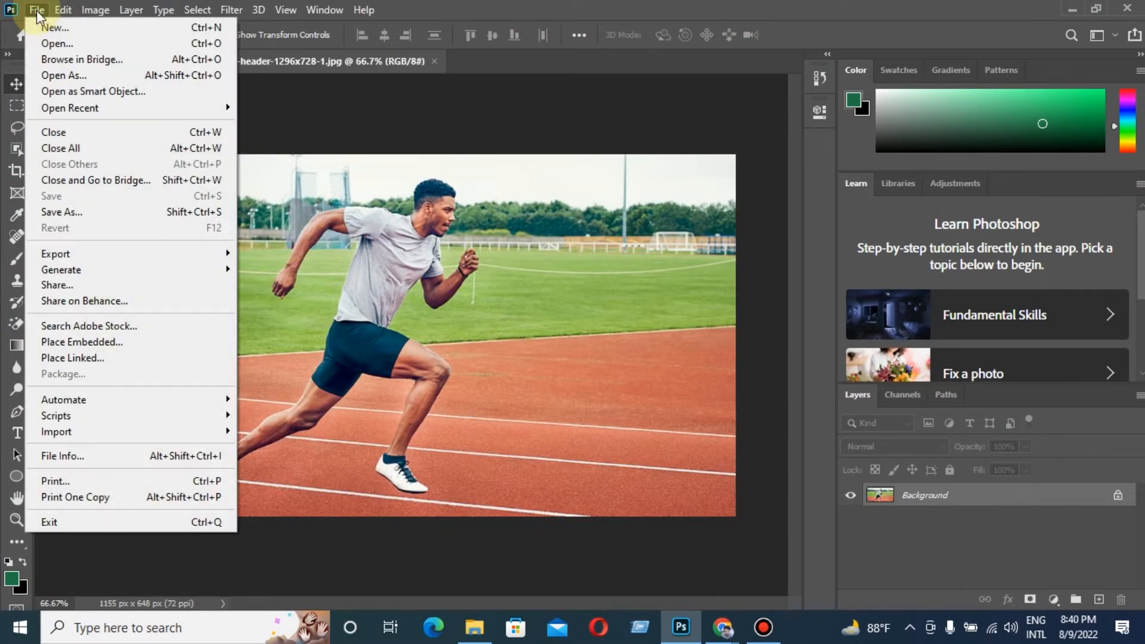
left_click(464, 237)
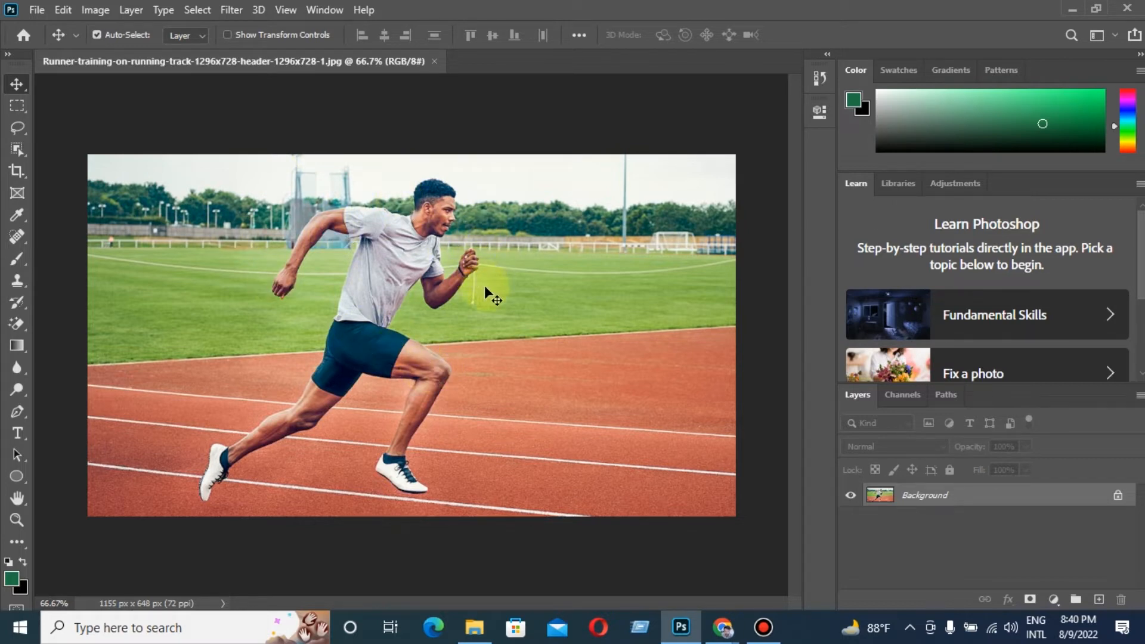
Apply a Motion Blur filter to the runner photo with an angle of 0° and a distance of 1 pixel
left_click(238, 16)
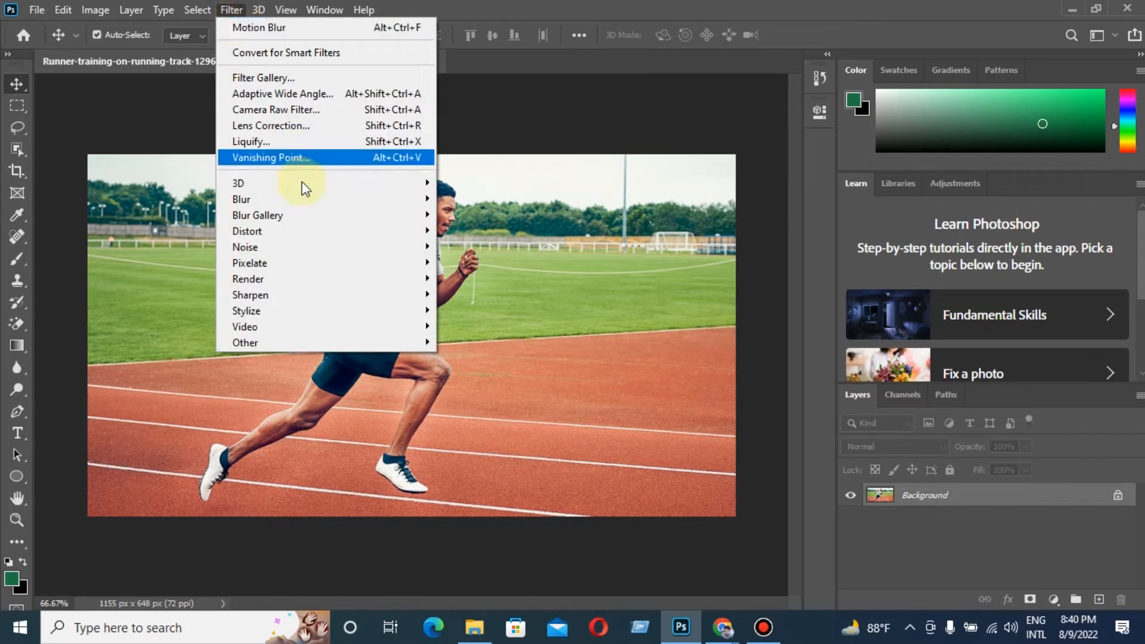
mouse_move(295, 199)
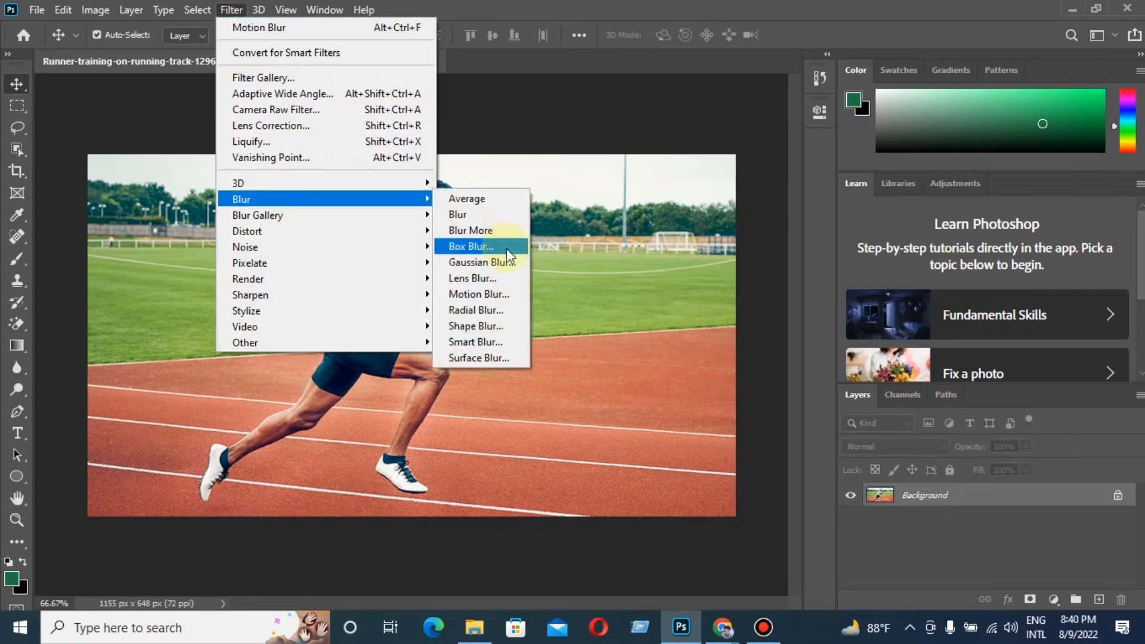
left_click(479, 294)
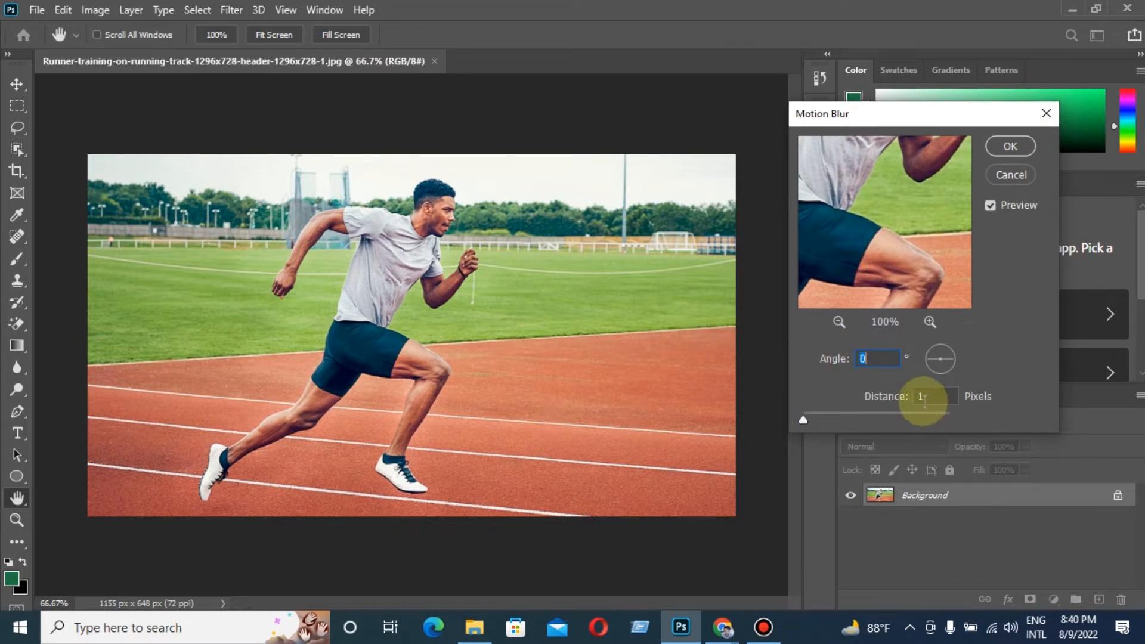
mouse_move(805, 418)
left_mouse_down()
mouse_move(910, 417)
mouse_move(772, 410)
left_mouse_up()
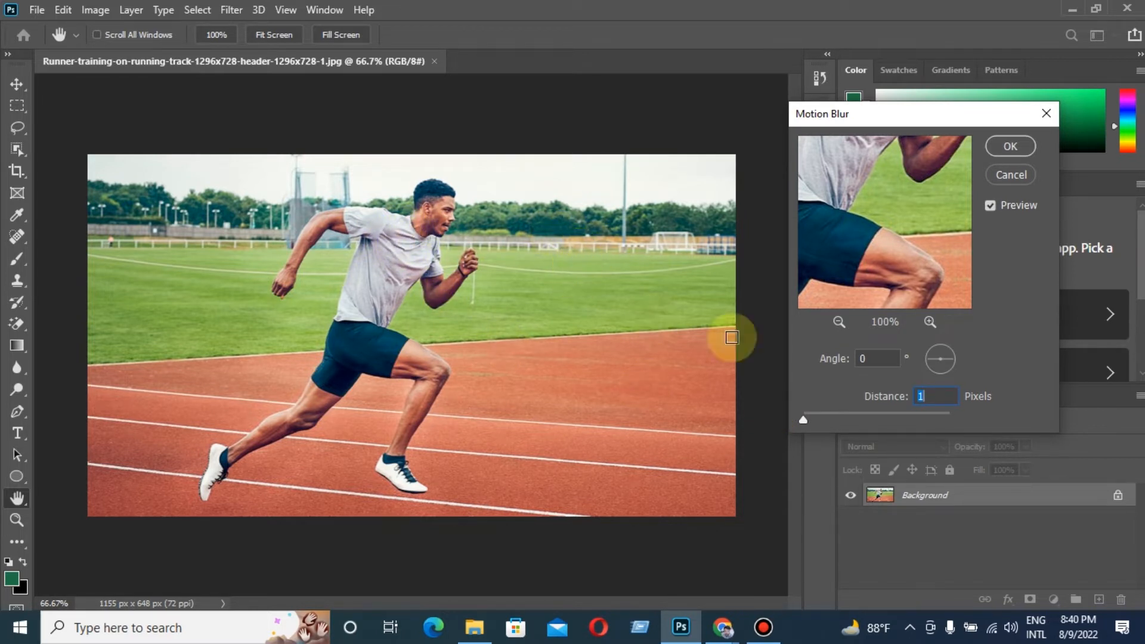
left_click_drag(804, 420, 711, 406)
left_click(1016, 146)
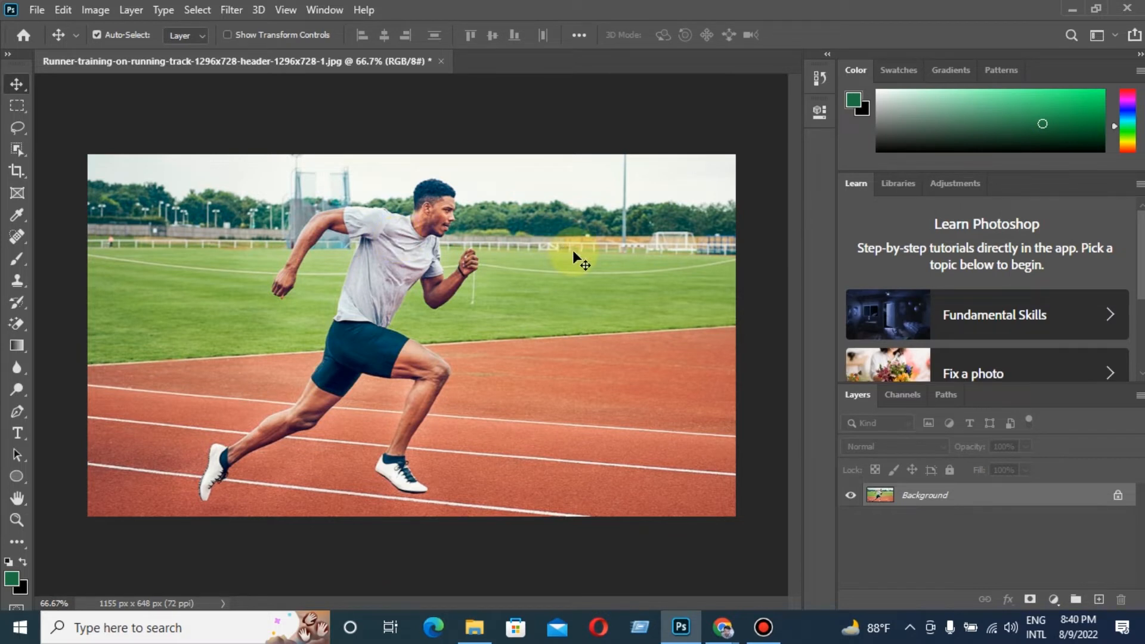
Unlock the Background layer and place two duplicates of it beneath the original
left_click(1115, 494)
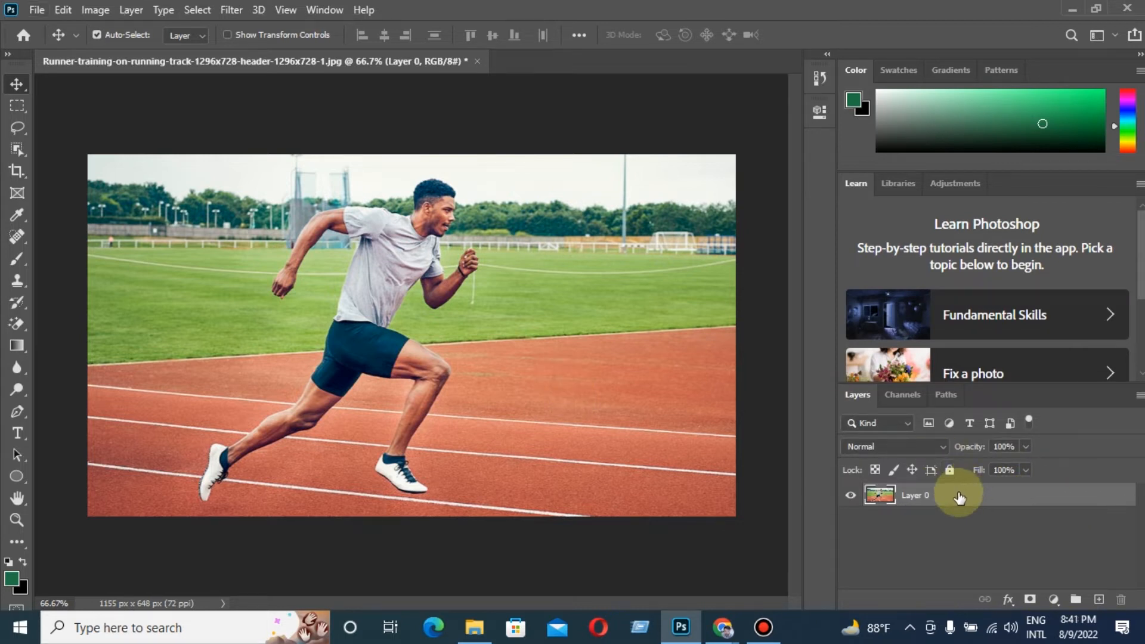
left_click_drag(957, 497, 958, 544)
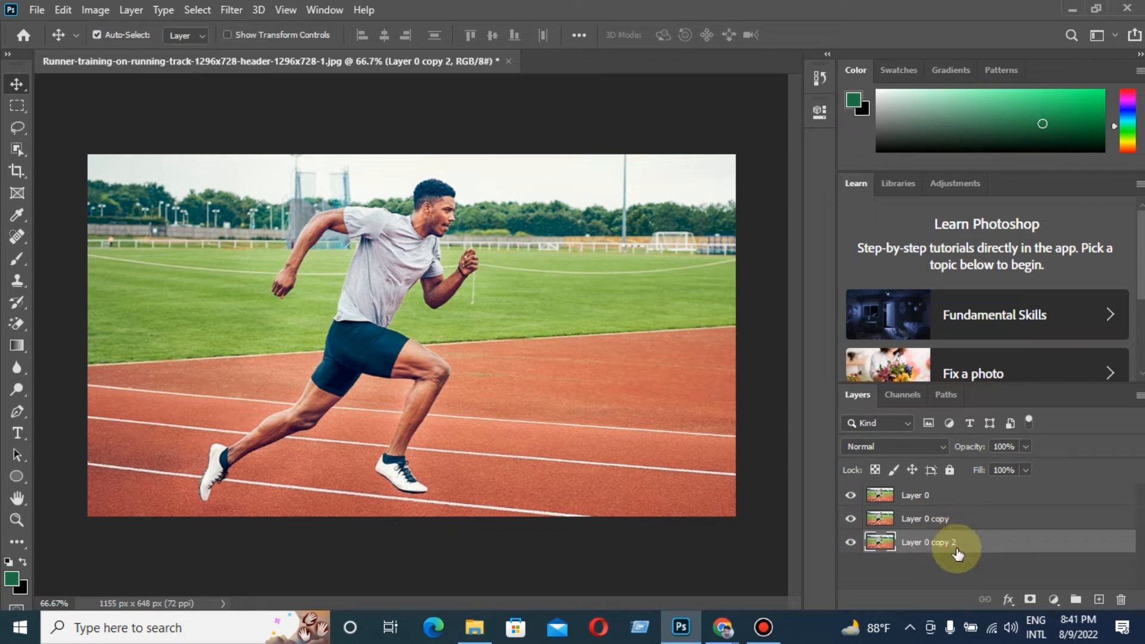
Rename the uppermost layer, Layer 0, as "Subjet"
left_click(920, 496)
double_click(920, 496)
type("Su")
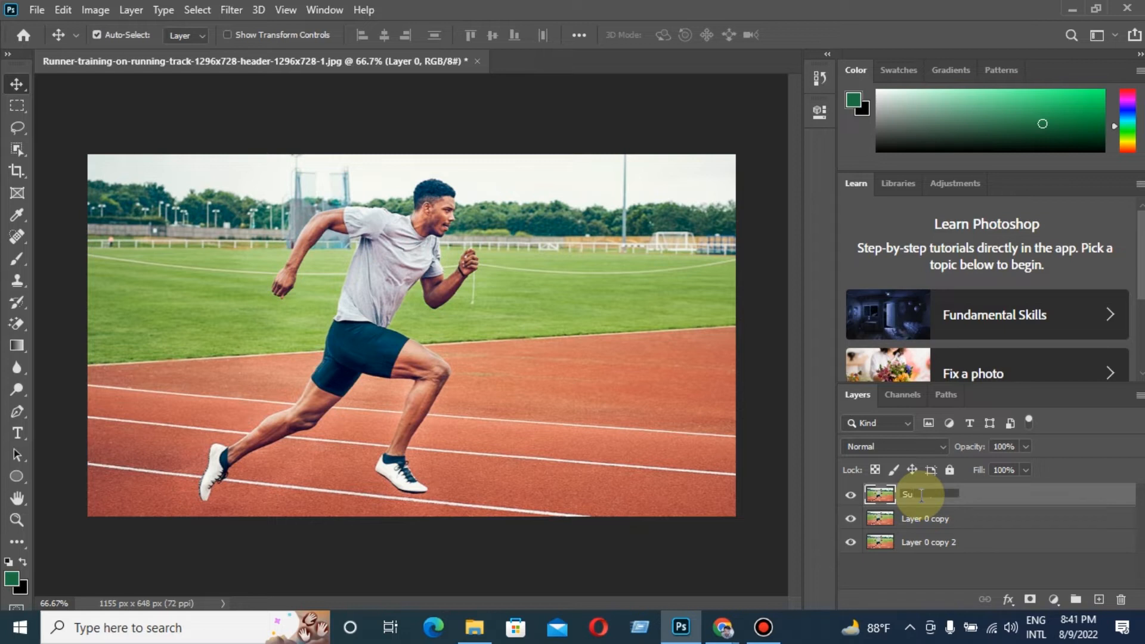
type("bjer")
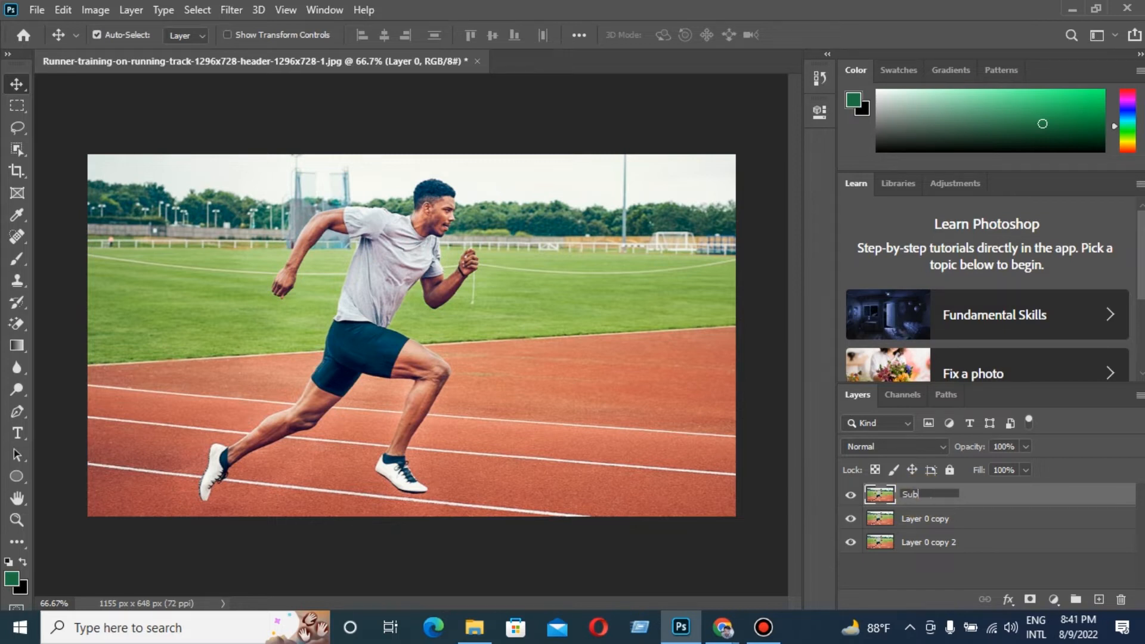
key("BackSpace")
type("t")
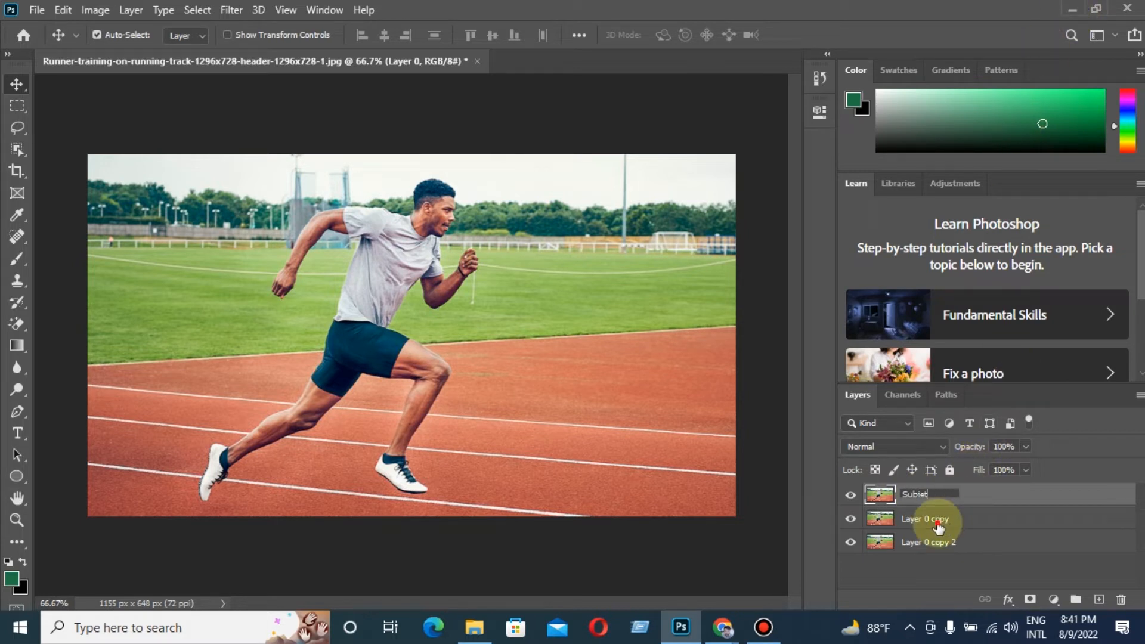
Rename the middle layer, Layer 0 copy, as "Backgourd"
left_click(938, 526)
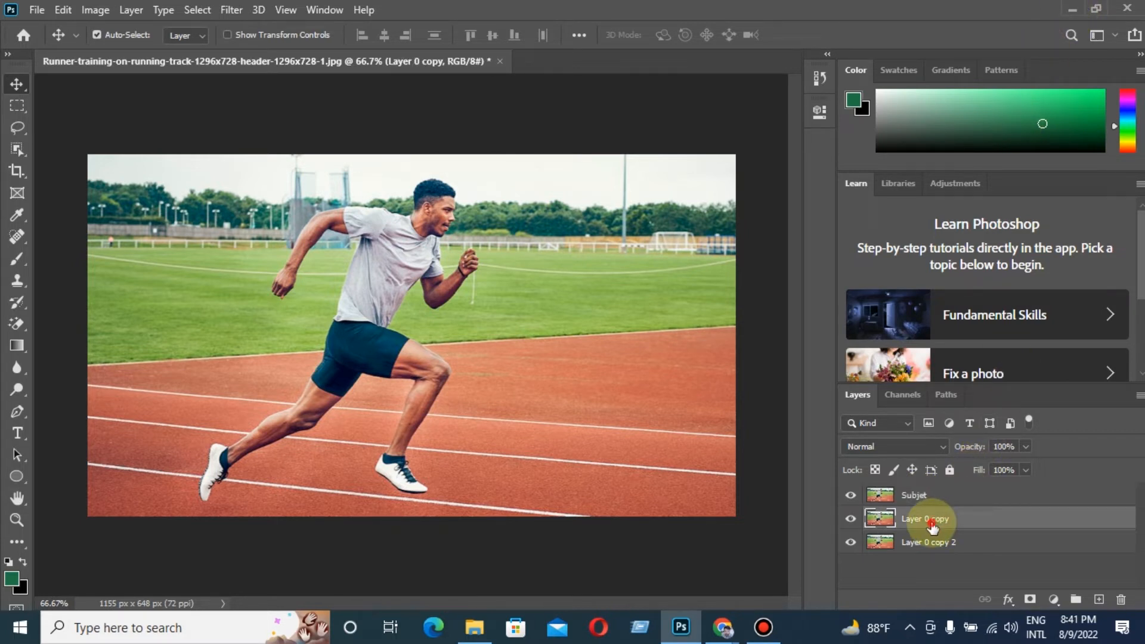
double_click(933, 526)
type("B")
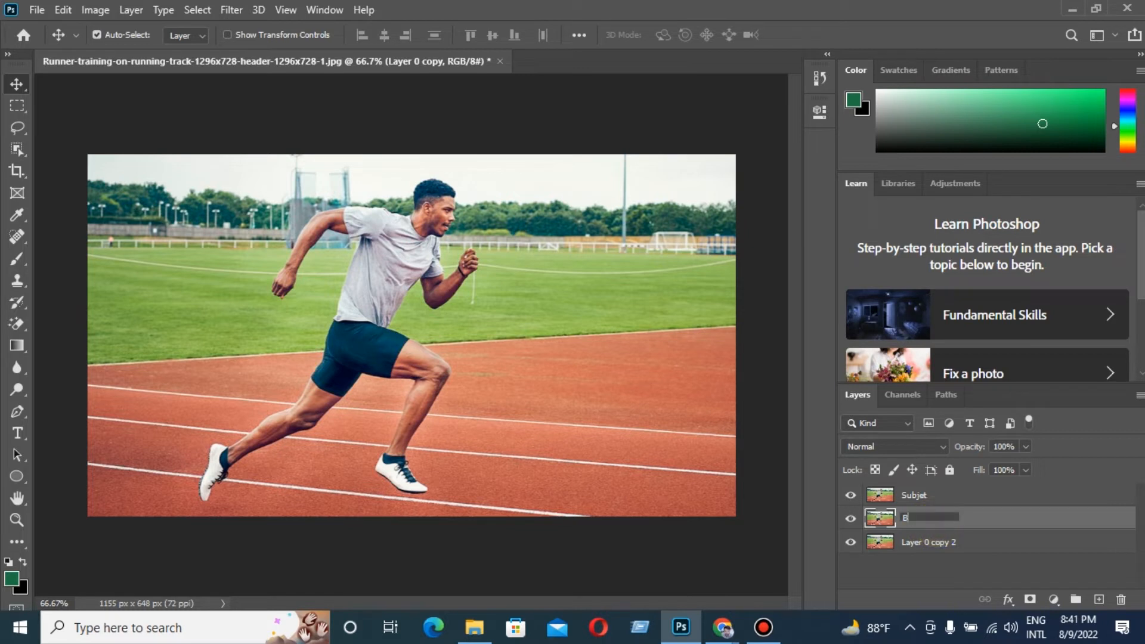
type("ack")
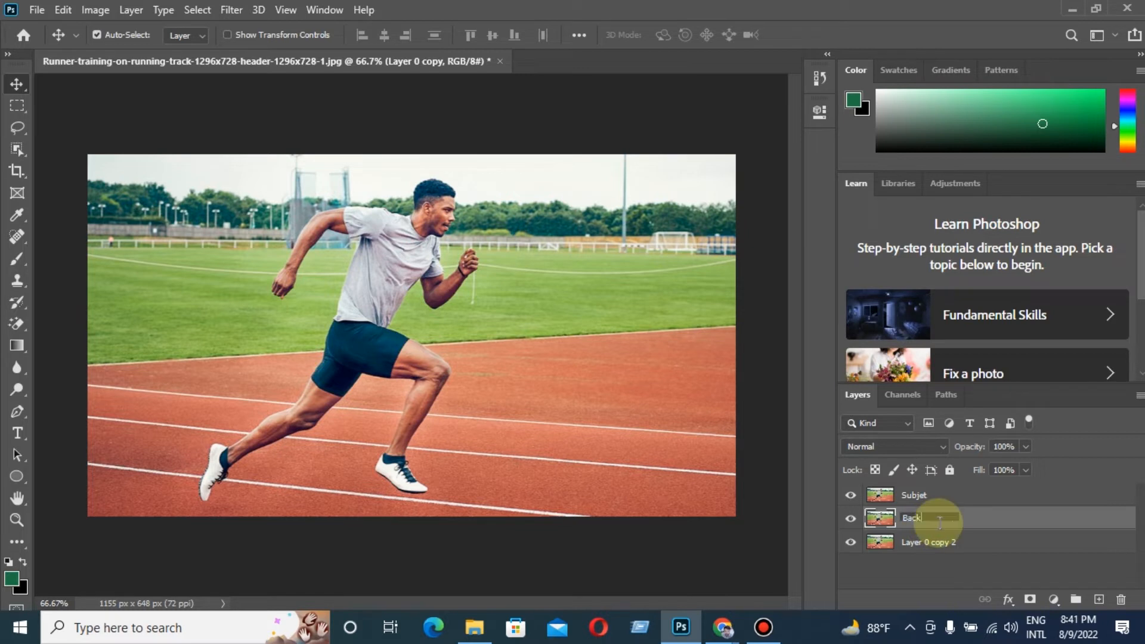
type("gourd")
key("Return")
Select the runner on the Subjet layer with Select Subject and add a layer mask from the selection
left_click(952, 502)
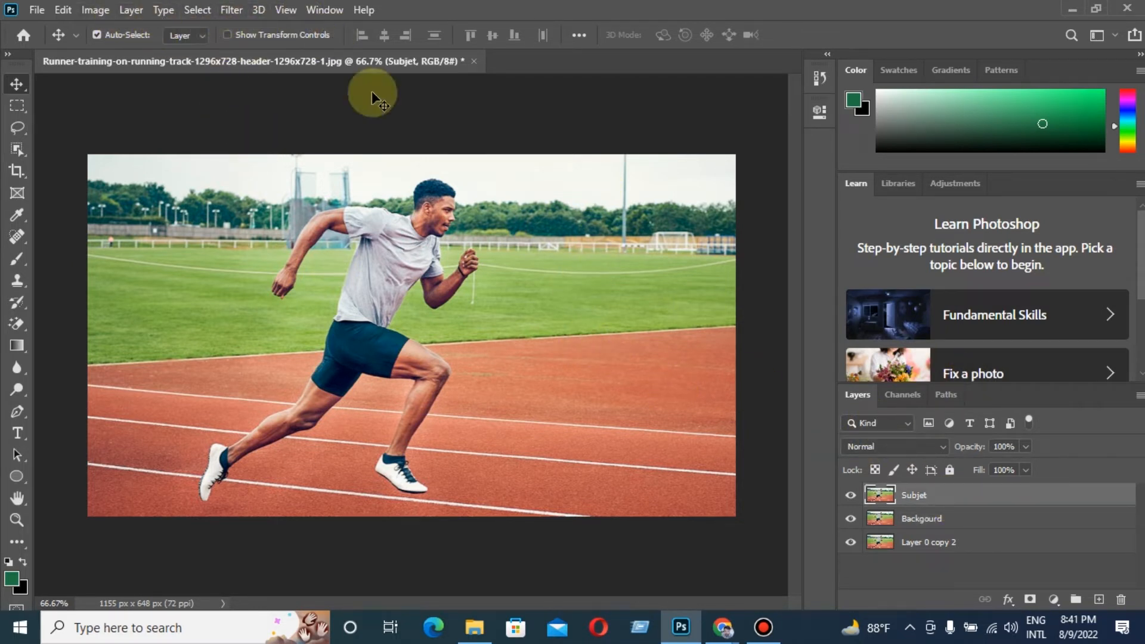
left_click(198, 10)
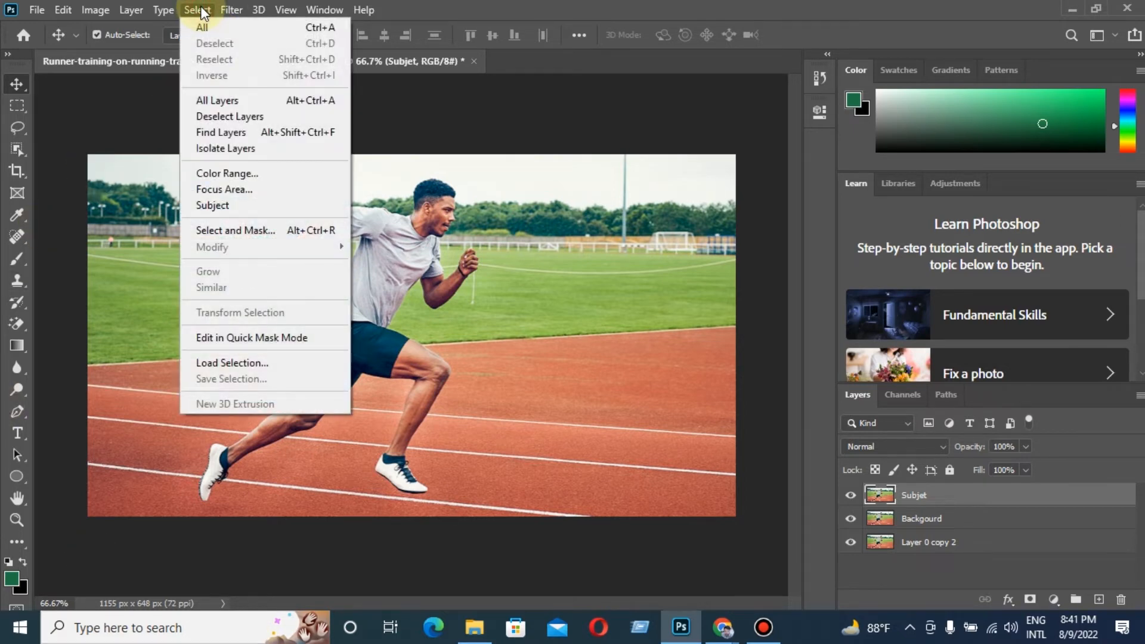
left_click(235, 205)
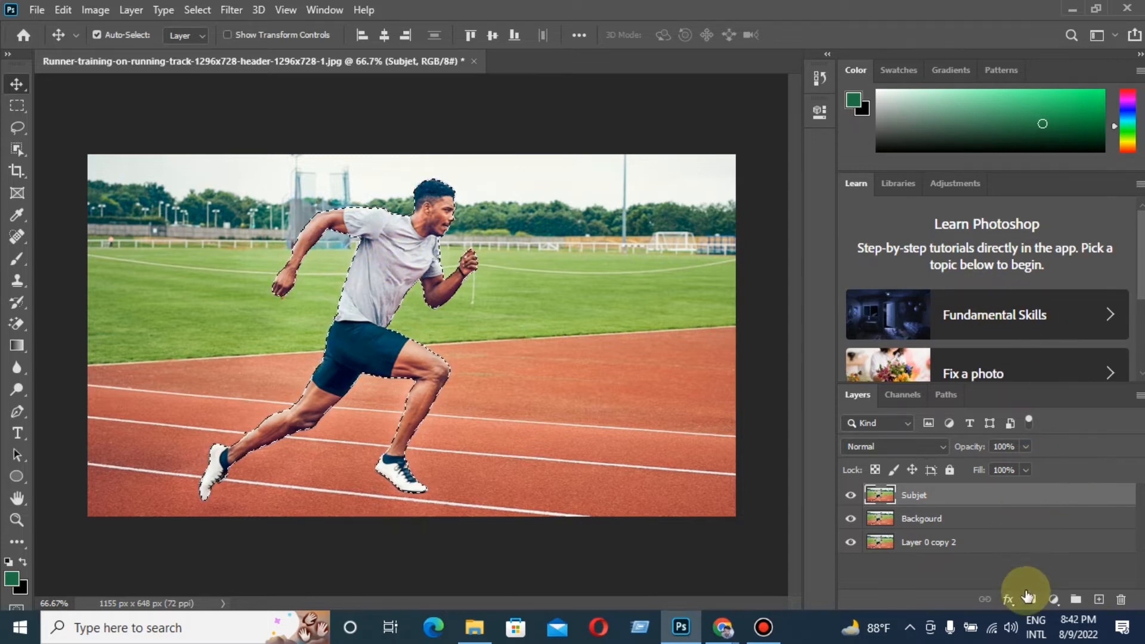
left_click(1027, 599)
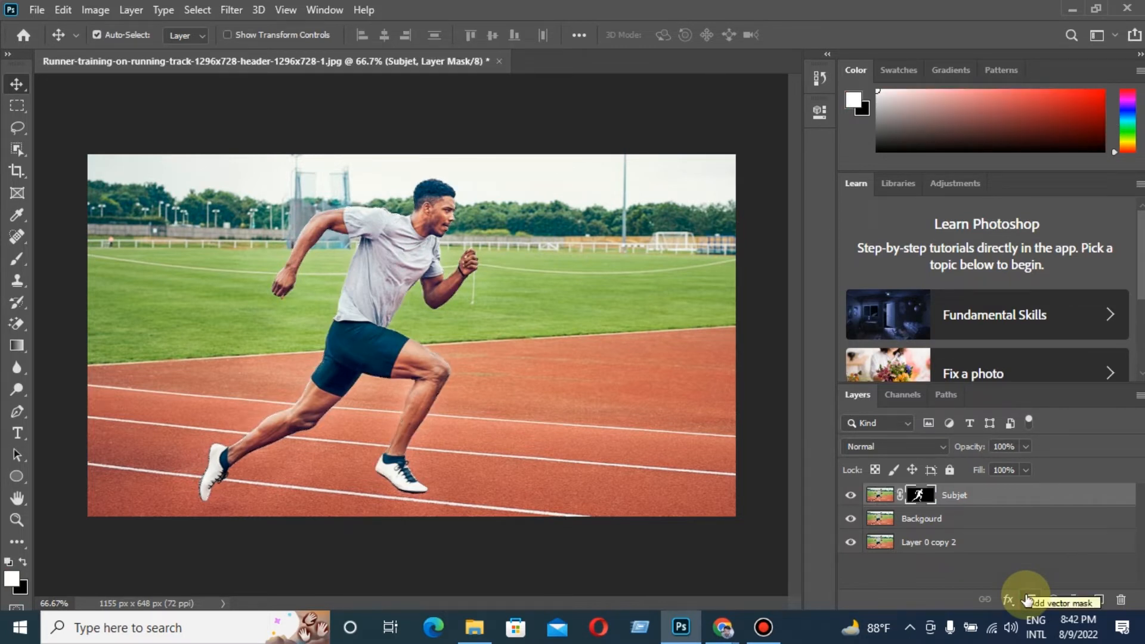
Hide the two lower layers to check the masked runner cutout, and show them again
left_click(850, 518)
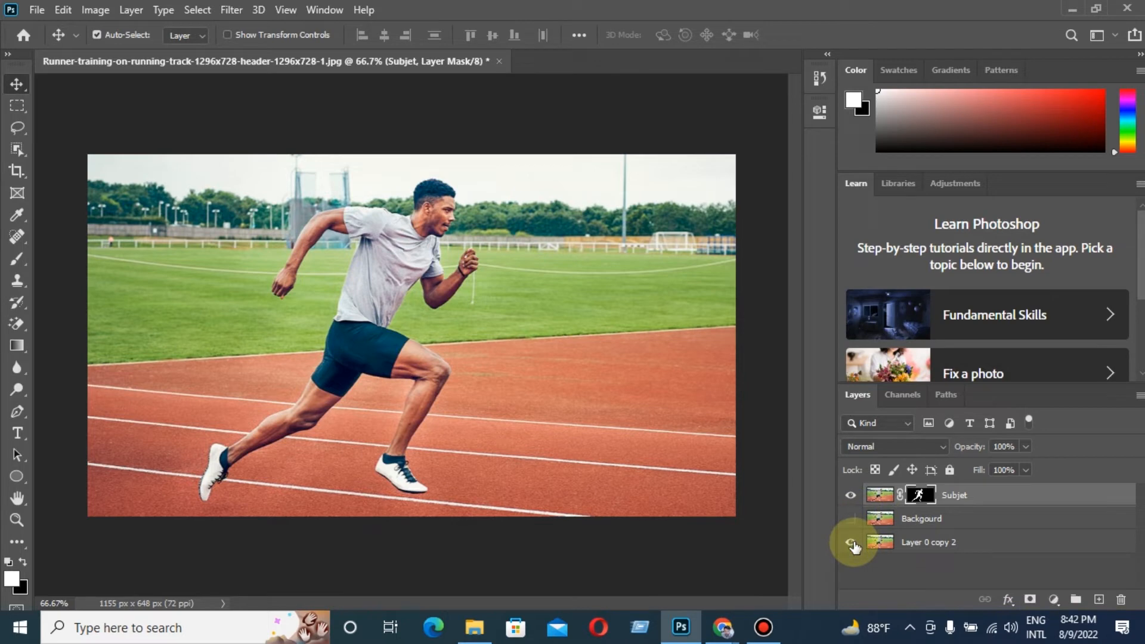
left_click(850, 542)
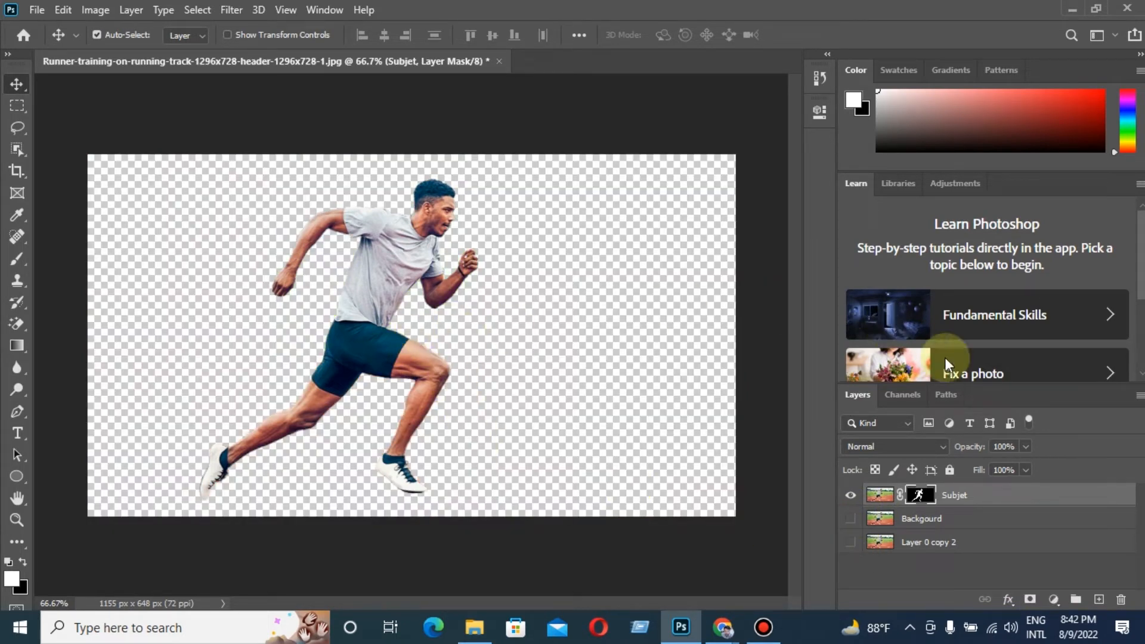
left_click_drag(850, 541, 857, 504)
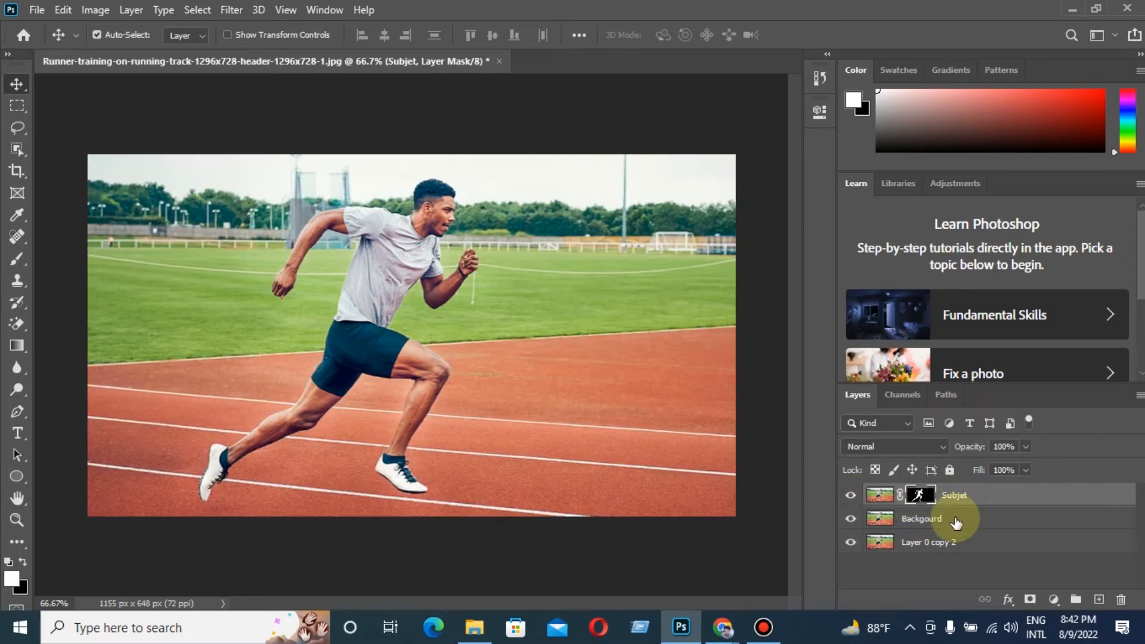
Hide the Subjet and Layer 0 copy 2 layers, and select the runner on the Backgourd layer with Select Subject
left_click(852, 500)
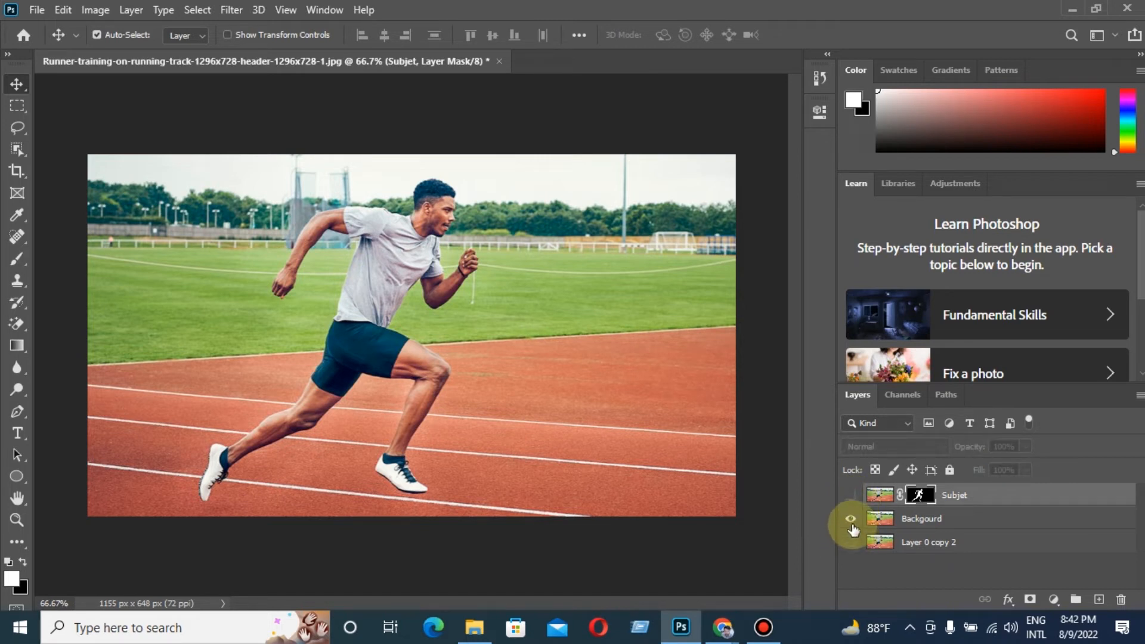
left_click(935, 525)
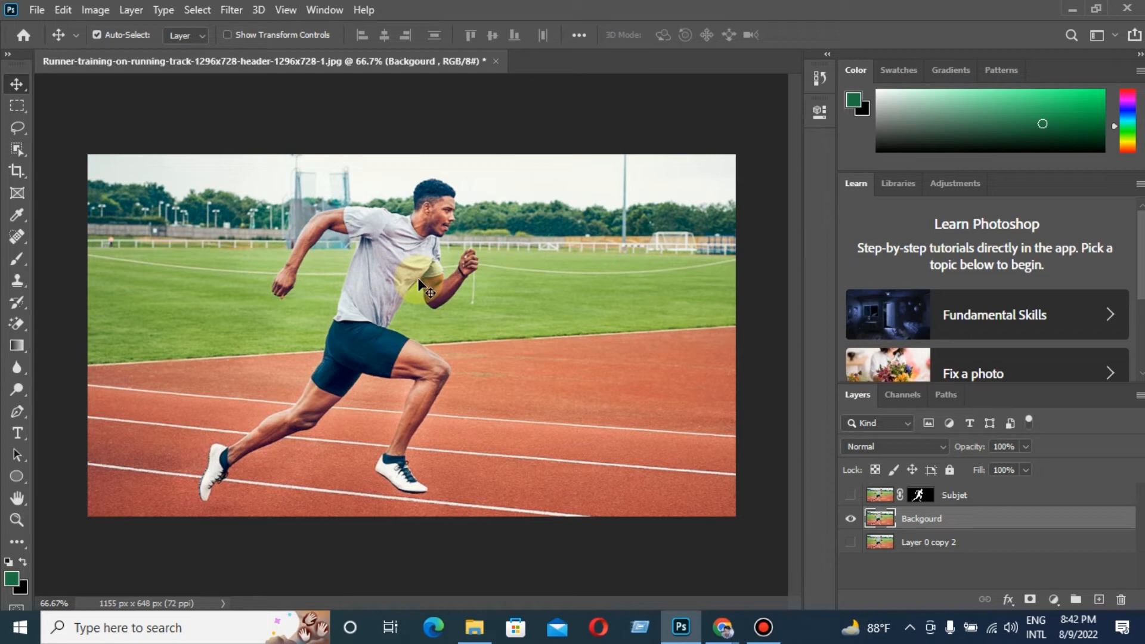
left_click(197, 10)
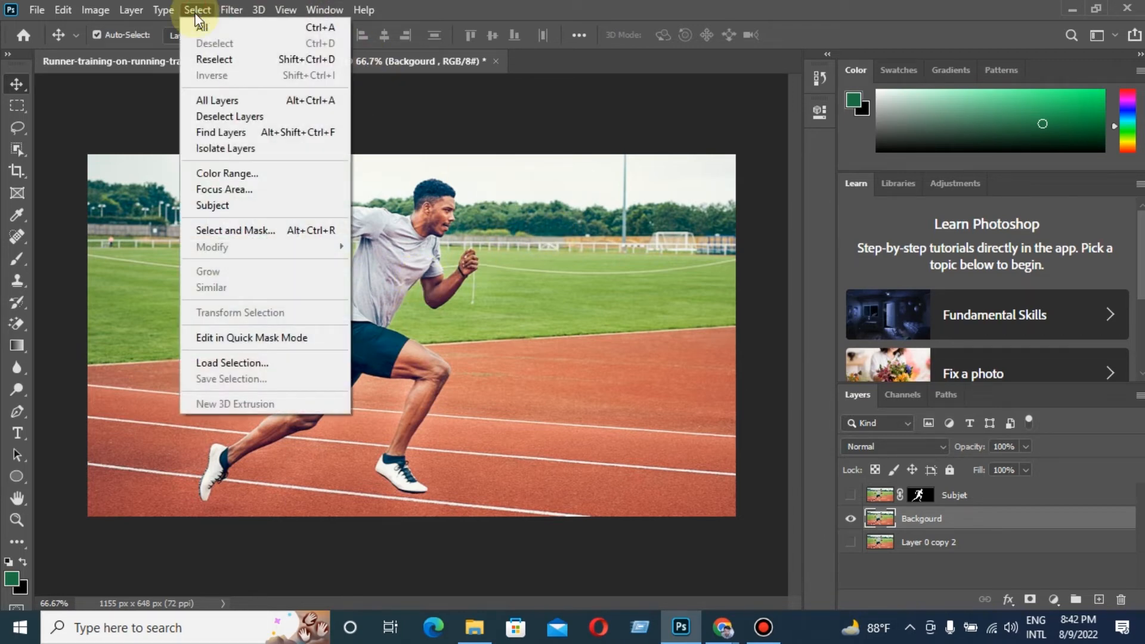
left_click(257, 205)
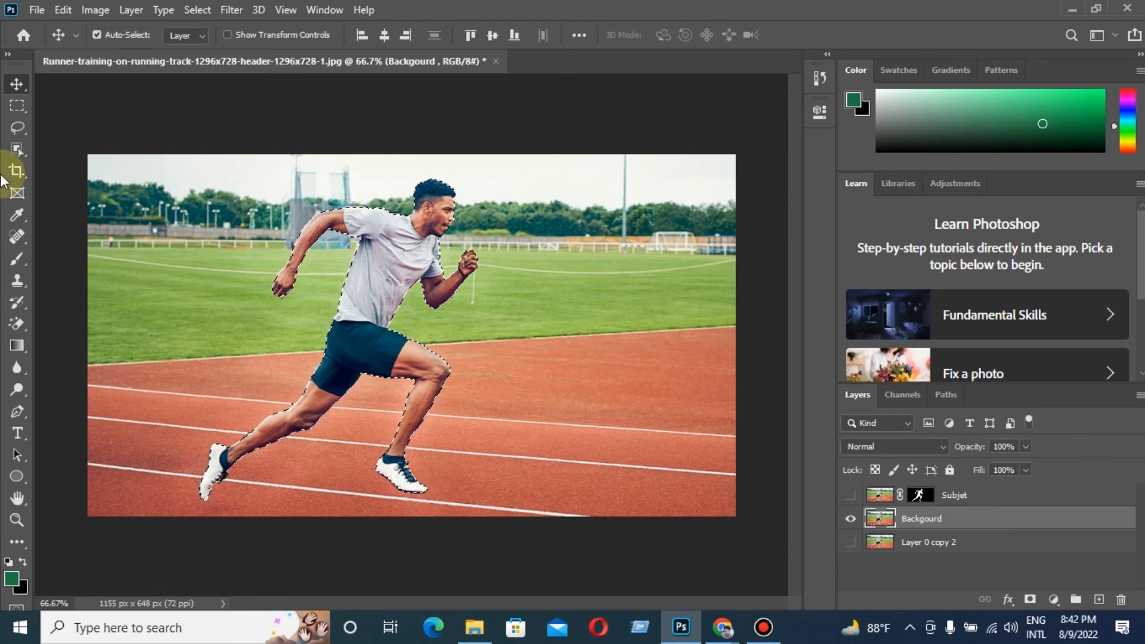
Expand the runner selection by 10 pixels
left_click(209, 10)
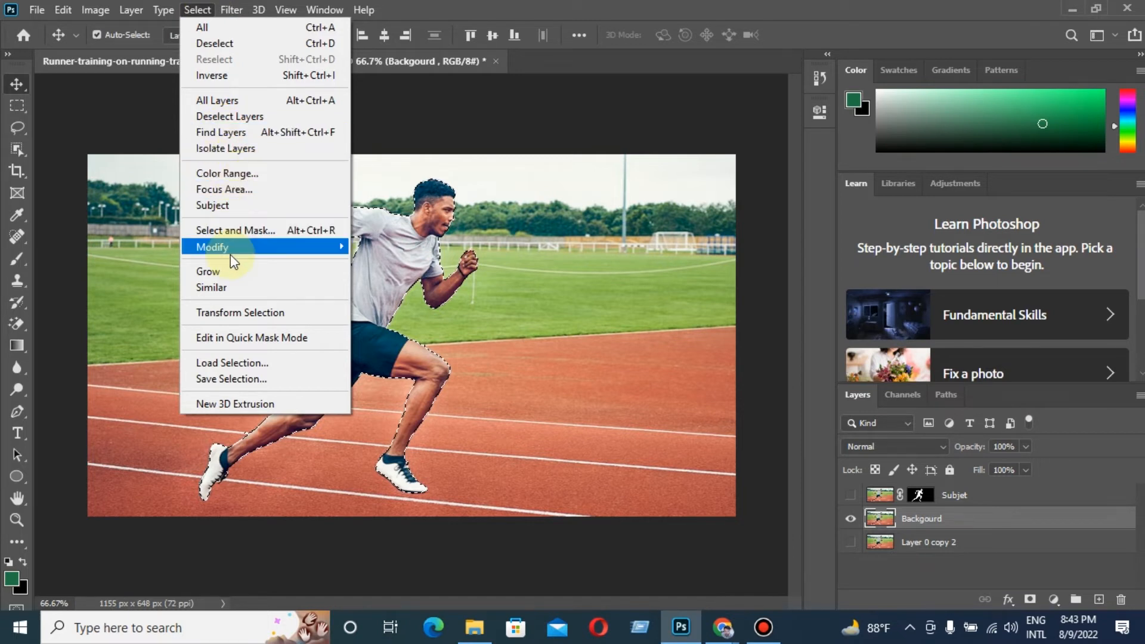
mouse_move(254, 249)
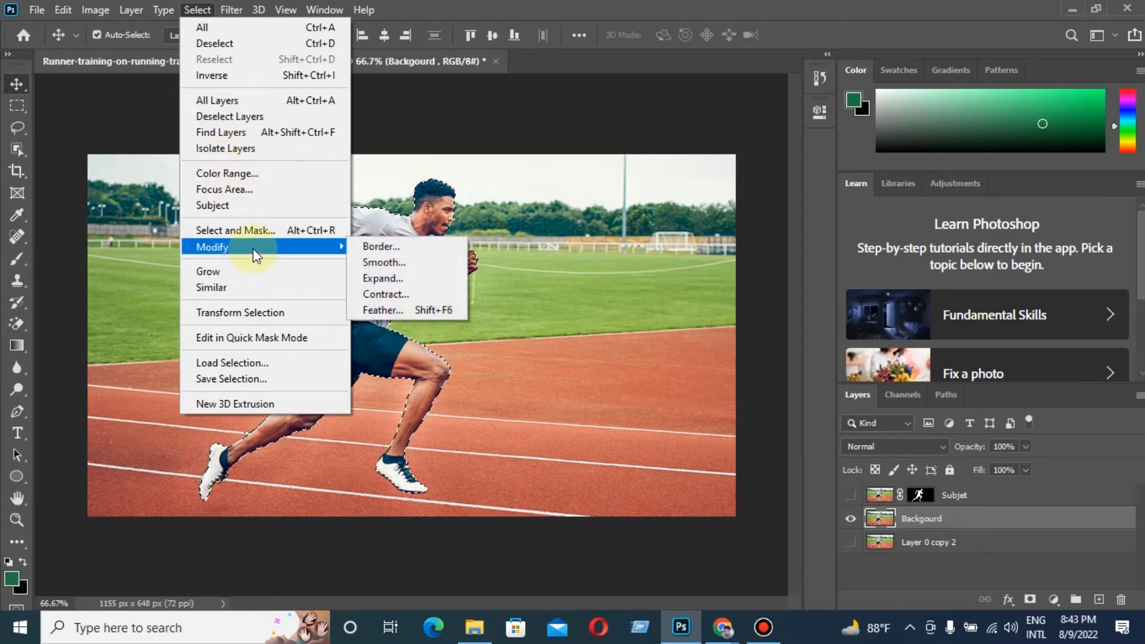
left_click(398, 277)
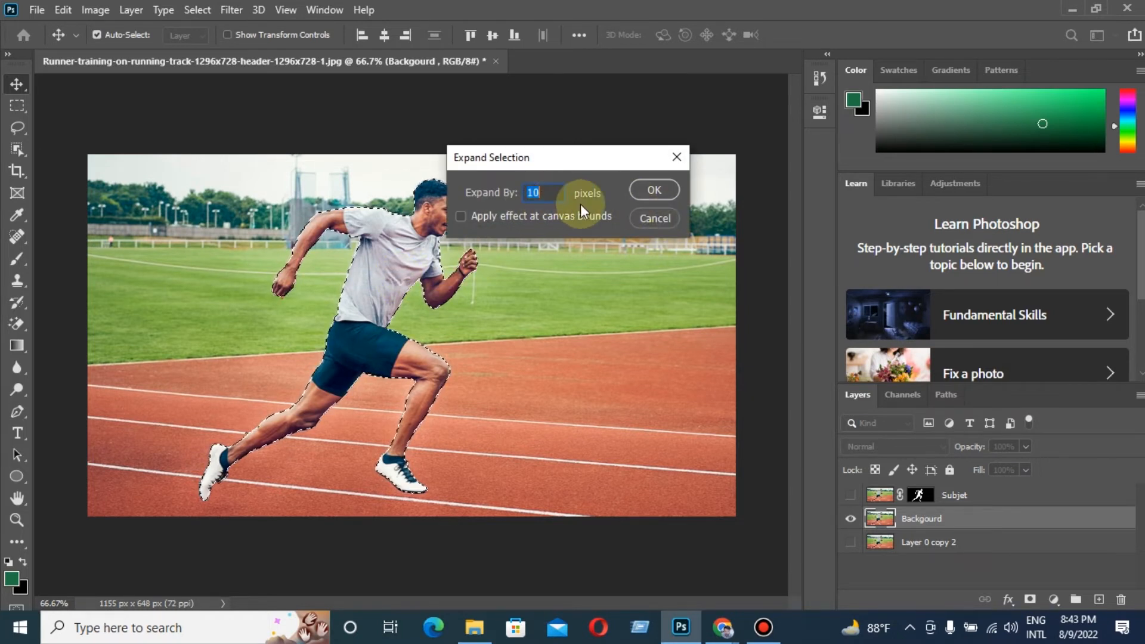
left_click(649, 192)
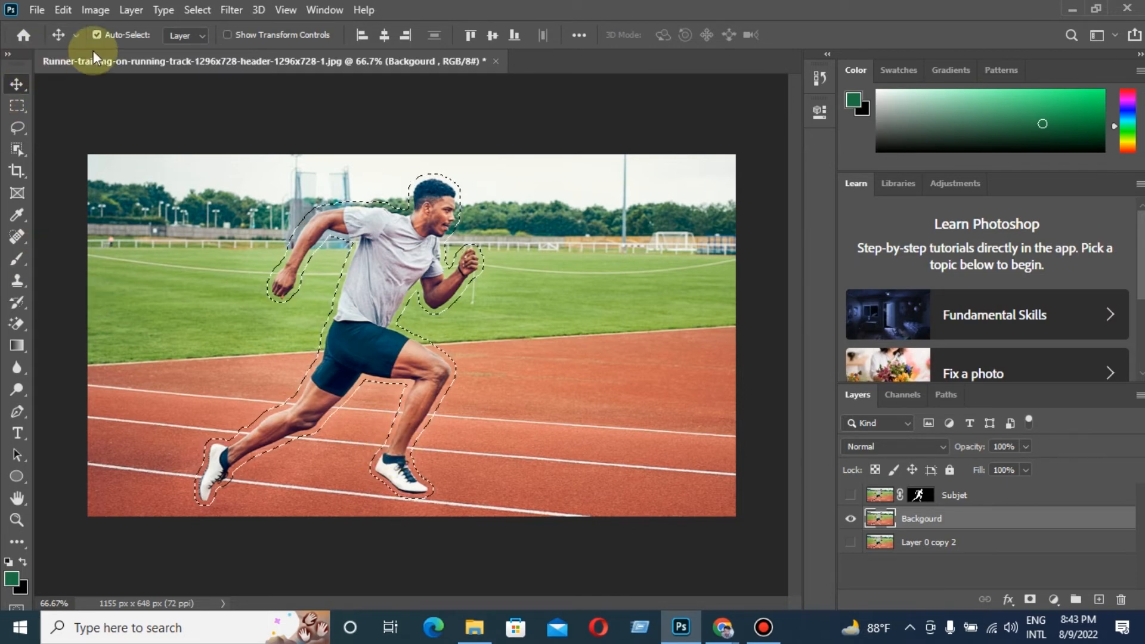
Fill the expanded runner selection on the Backgourd layer with Content-Aware at Normal mode and 100% opacity, and deselect
left_click(63, 9)
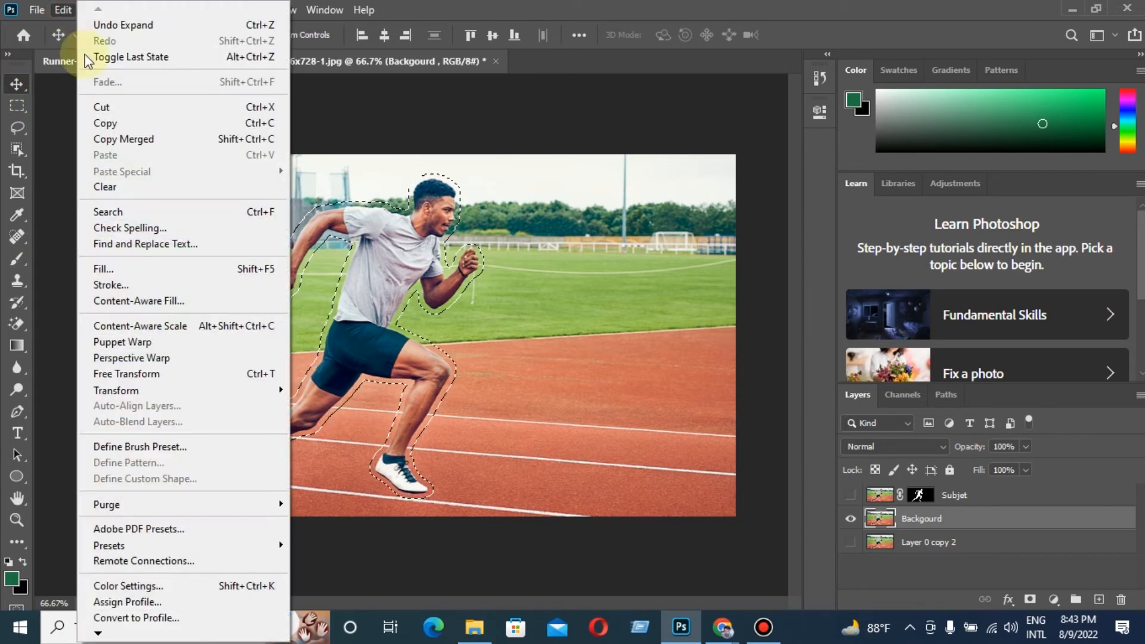
left_click(130, 265)
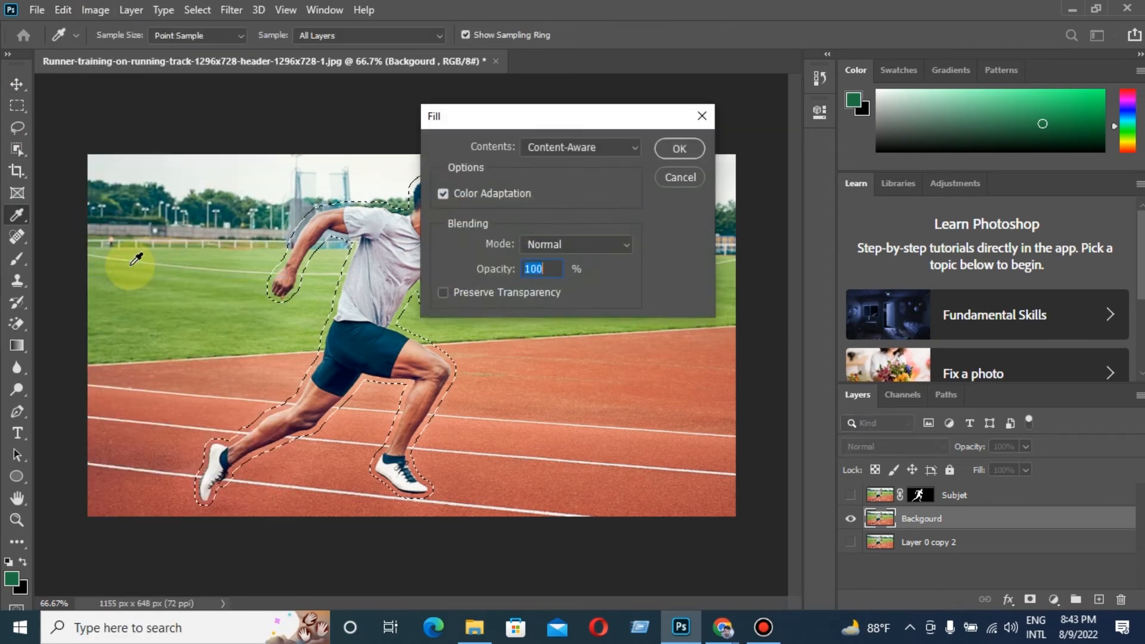
left_click(634, 147)
left_click(588, 220)
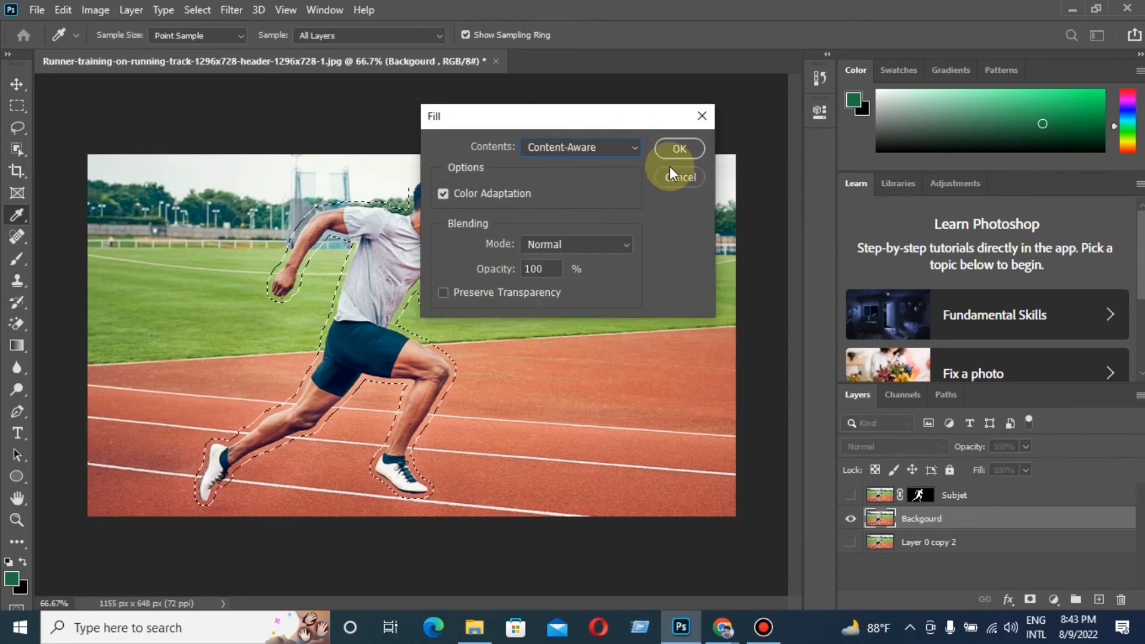
left_click(679, 149)
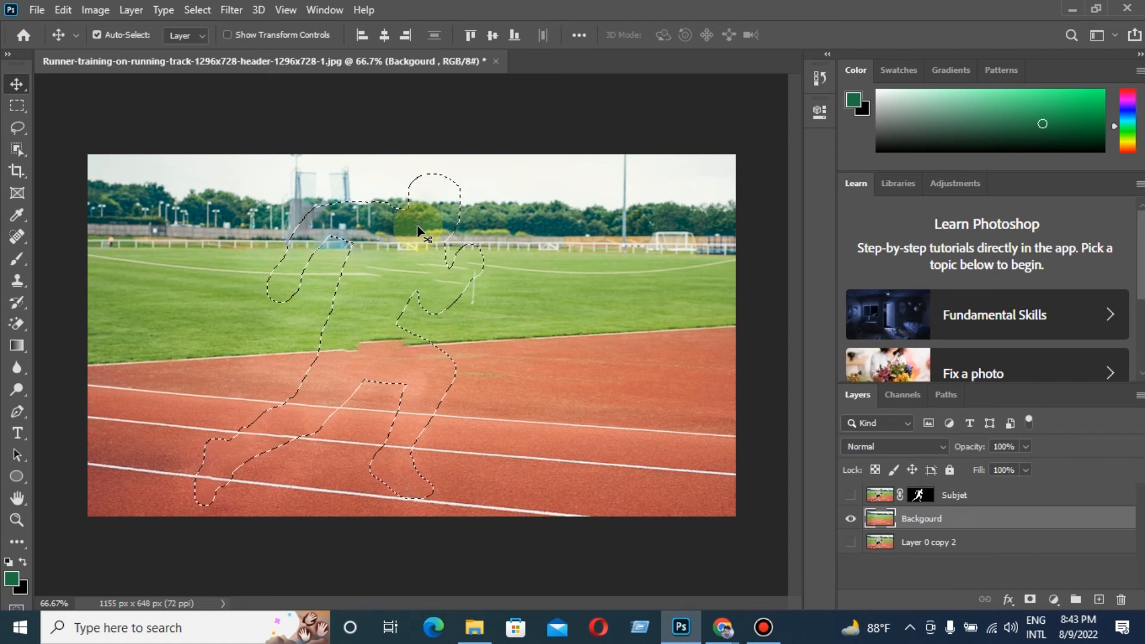
key("ctrl+d")
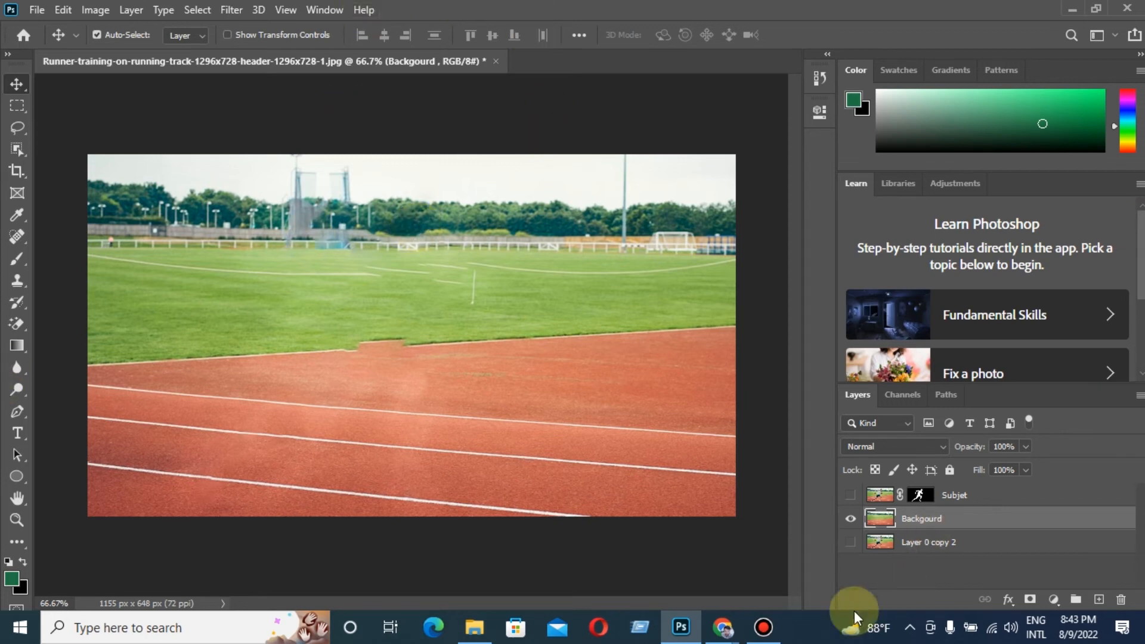
Check the runner cutout and the filled background separately, and leave both the Subjet and Backgourd layers shown
left_click(850, 518)
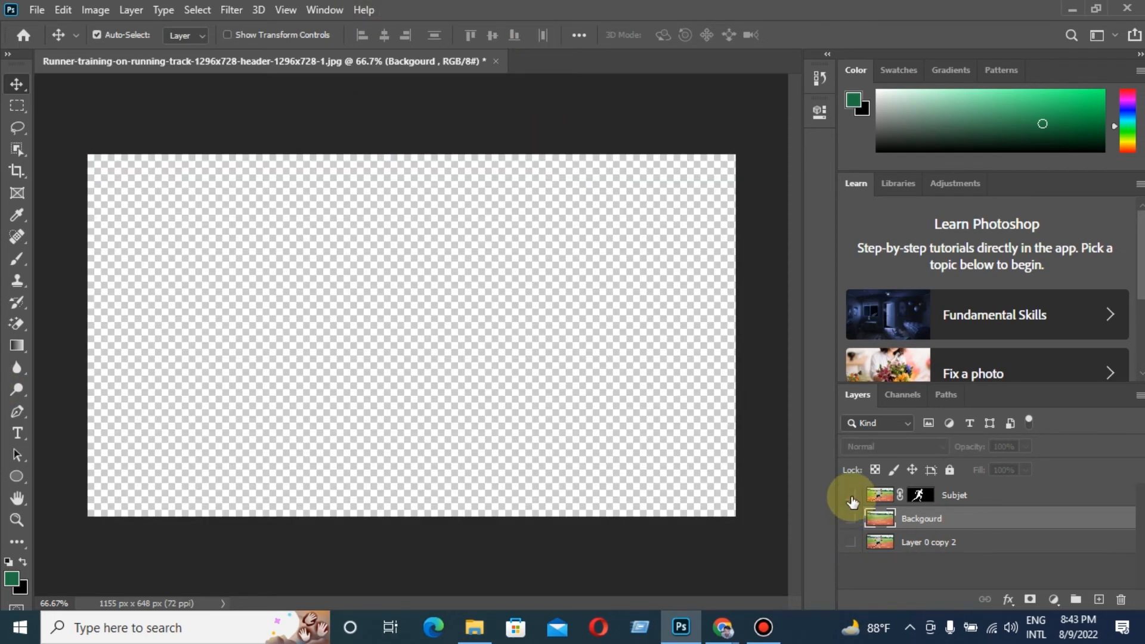
left_click(851, 496)
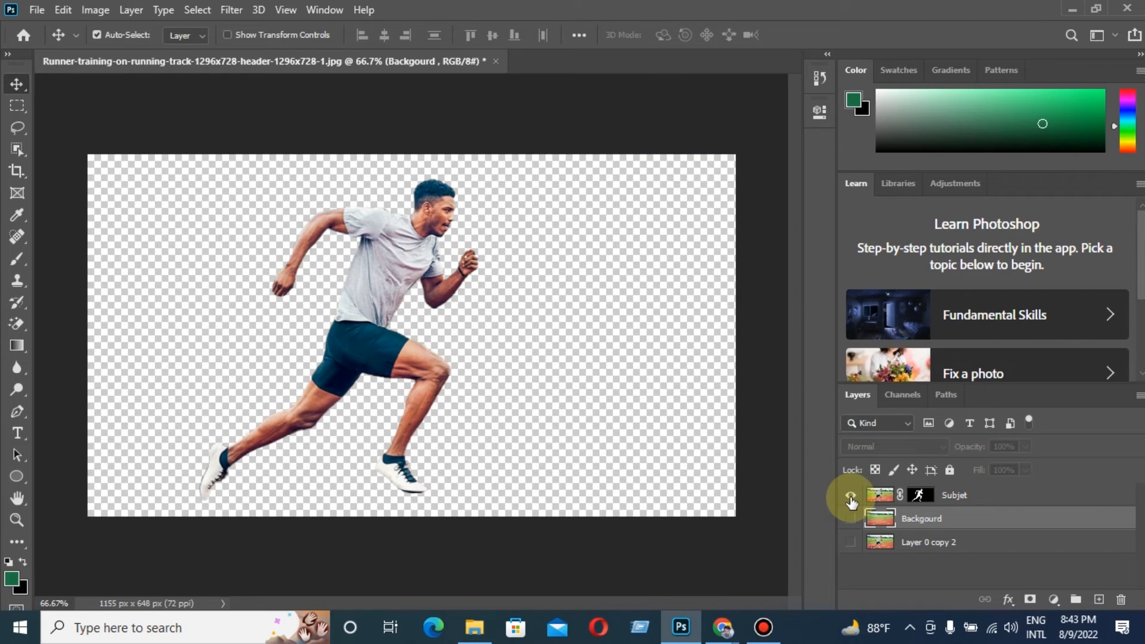
left_click(851, 496)
left_click(851, 518)
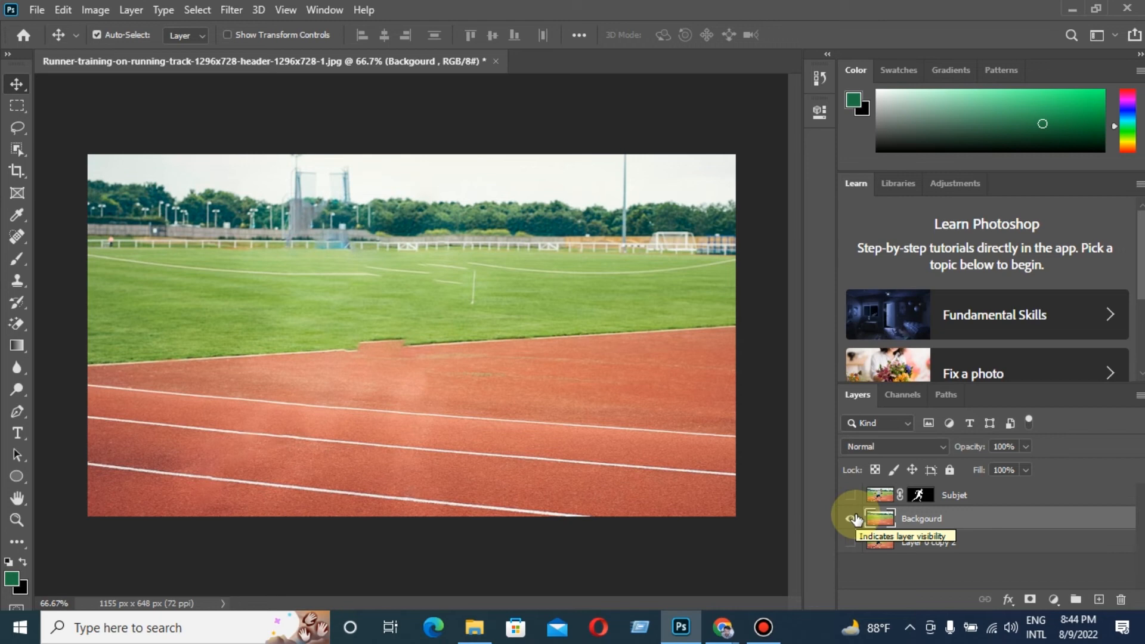
left_click(851, 495)
Start a Motion Blur filter on the Backgourd layer and set its distance to 59 pixels
left_click(232, 10)
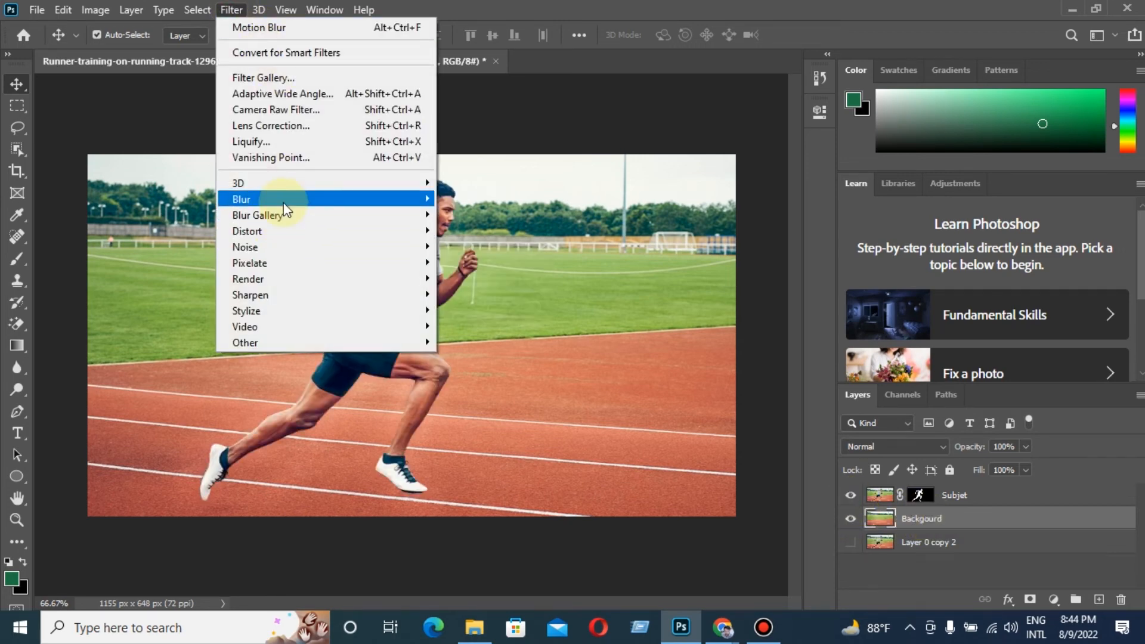
mouse_move(285, 202)
left_click(501, 294)
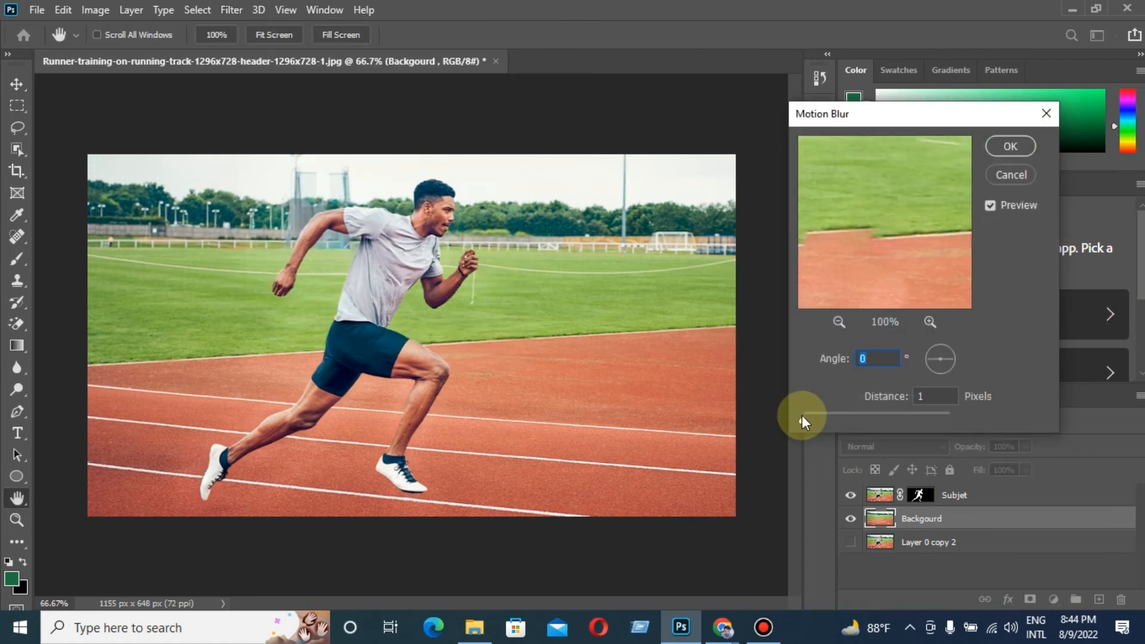
left_click_drag(802, 415, 822, 417)
left_click(937, 396)
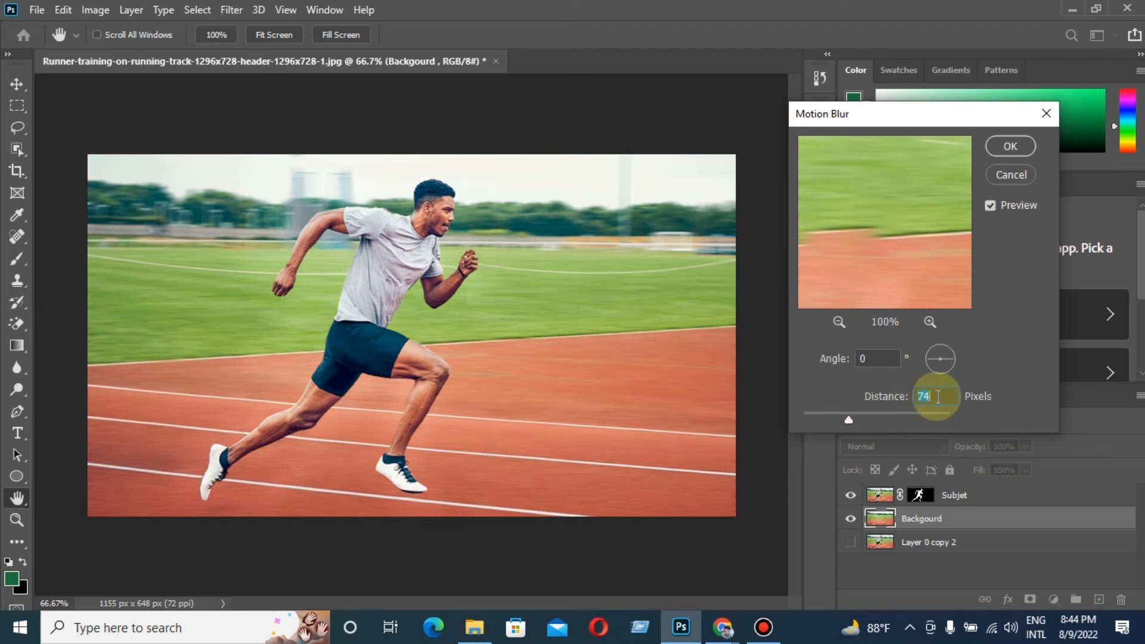
key("Up")
key("Up")
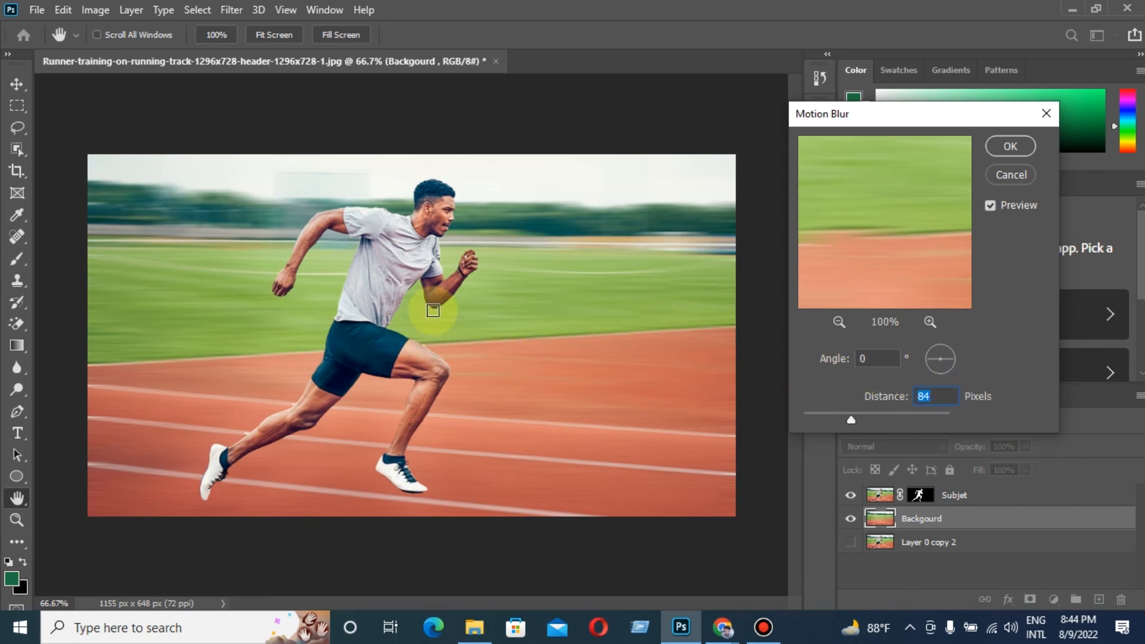
scroll(947, 394, "down", 7)
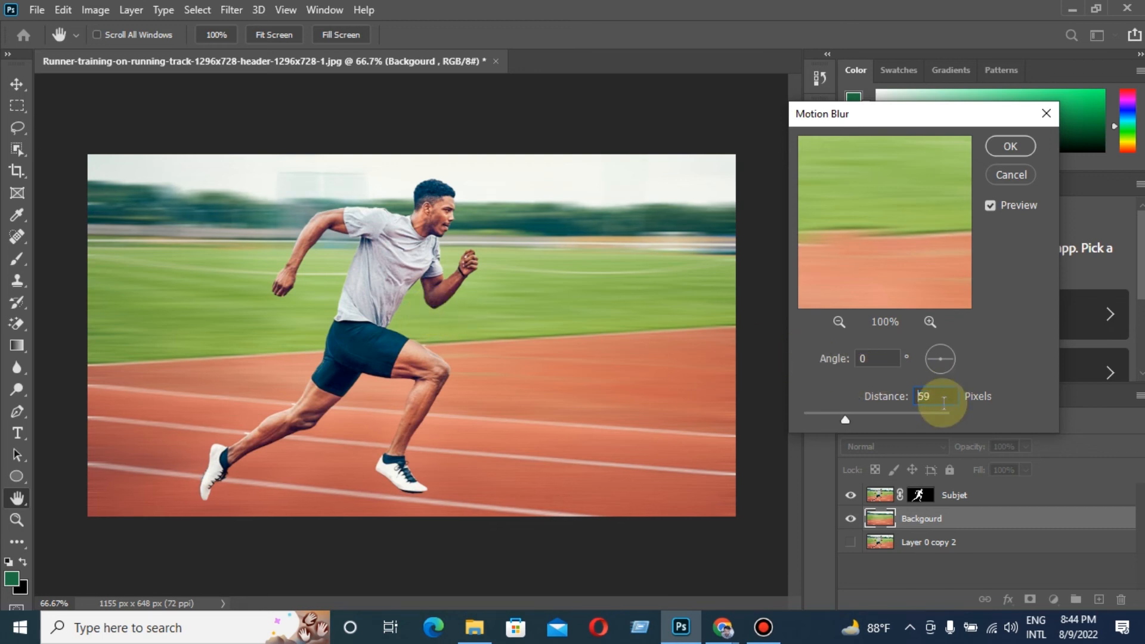
scroll(936, 397, "down", 4)
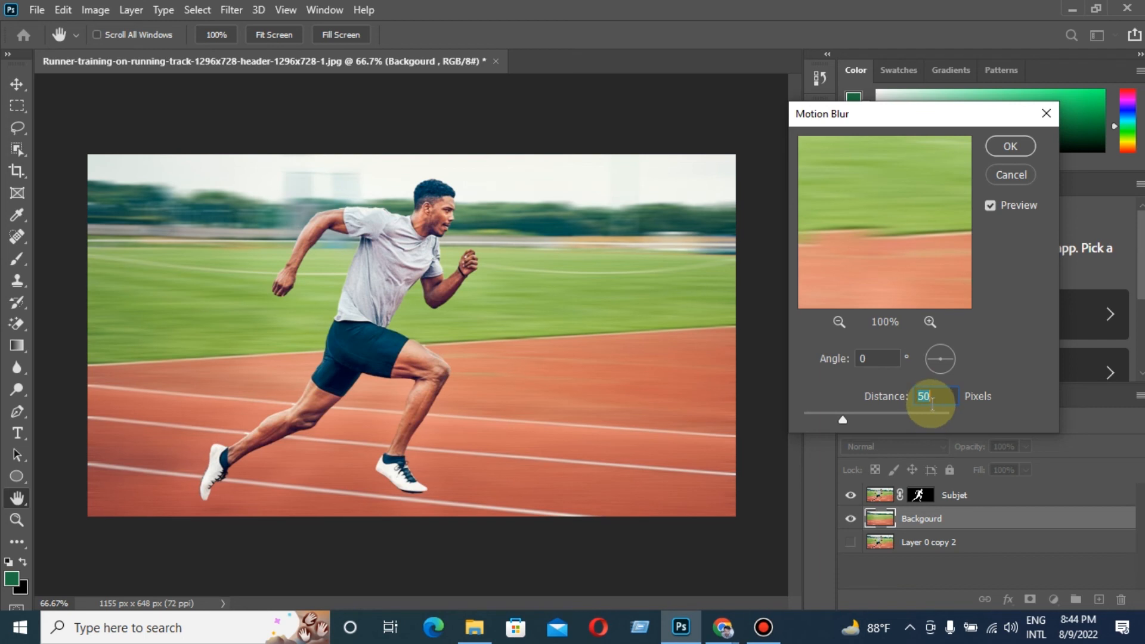
scroll(930, 395, "down", 3)
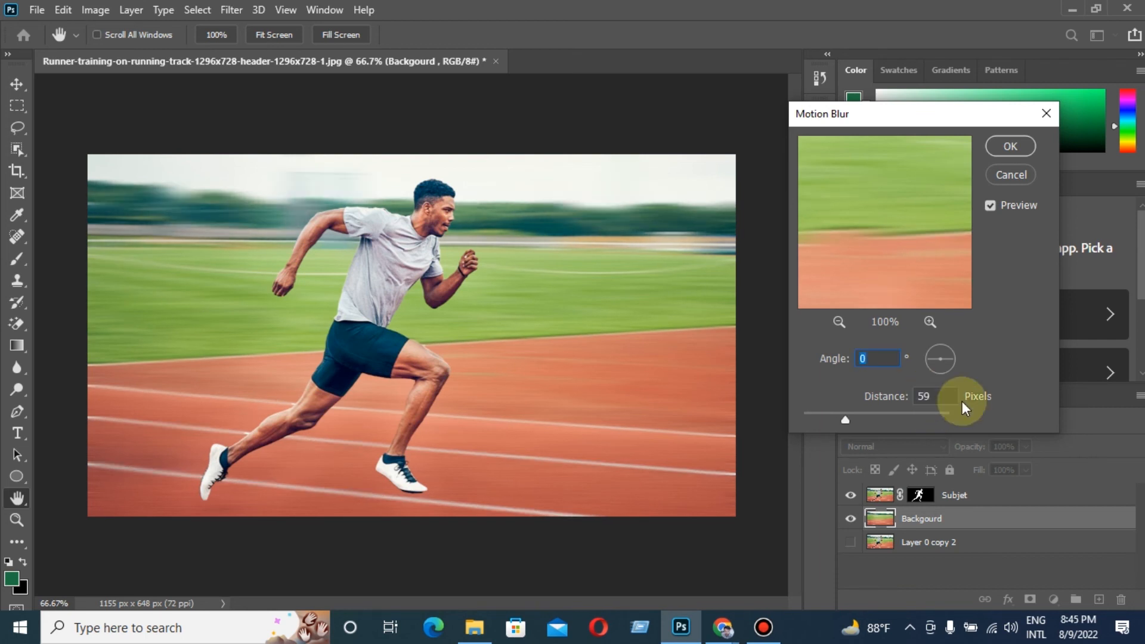
Set the motion blur angle to 22° and apply the filter to the Backgourd layer
scroll(943, 390, "up", 3)
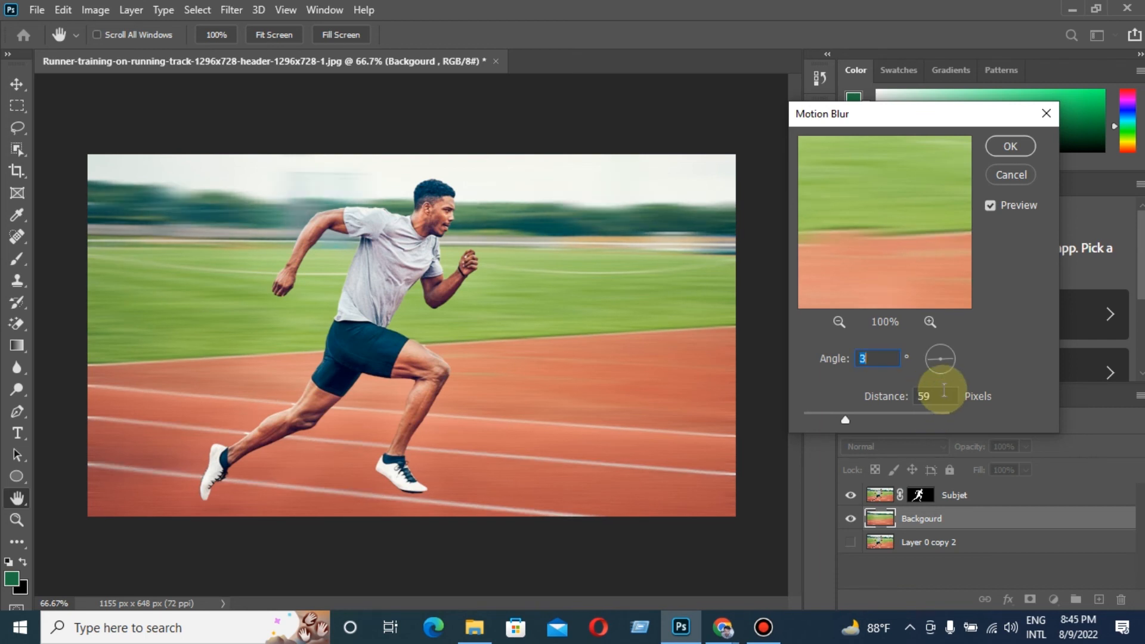
scroll(944, 390, "up", 6)
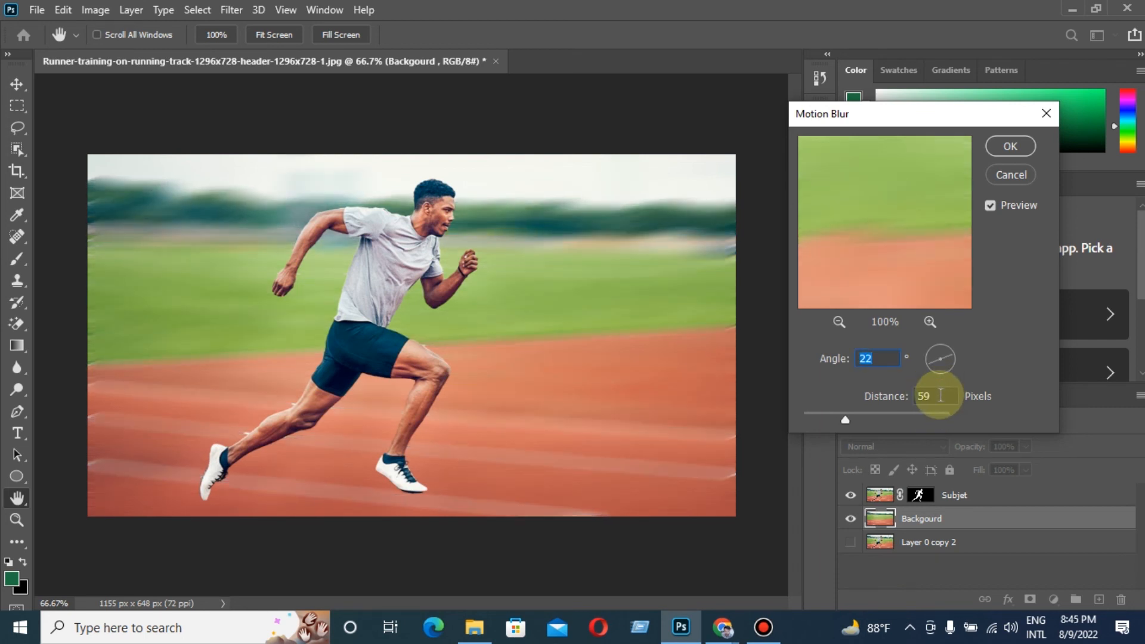
left_click(1005, 147)
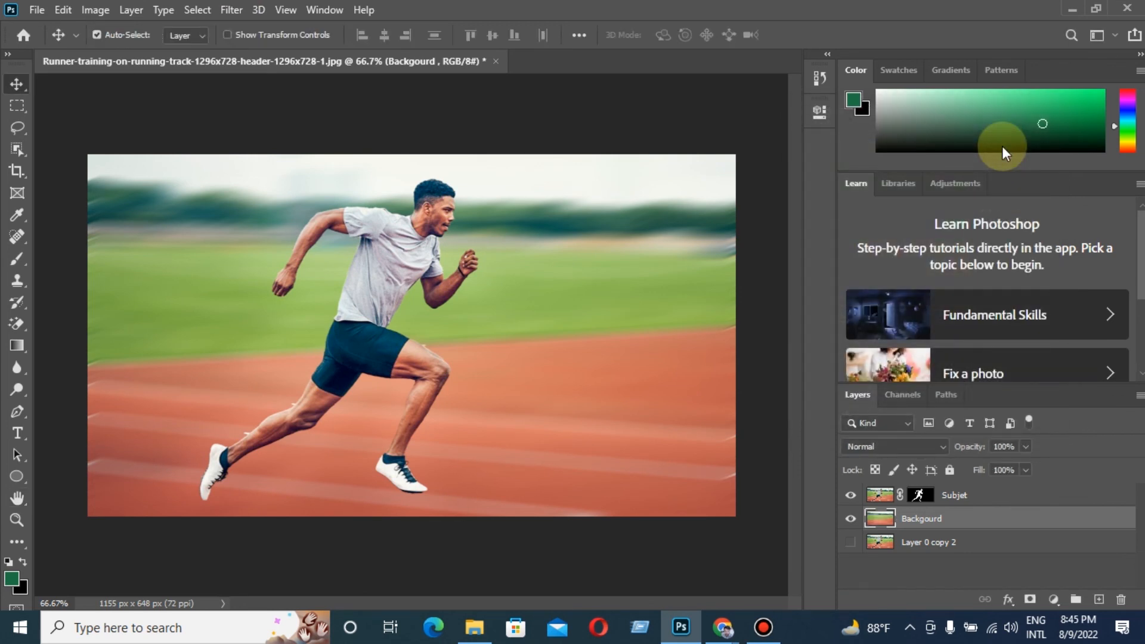